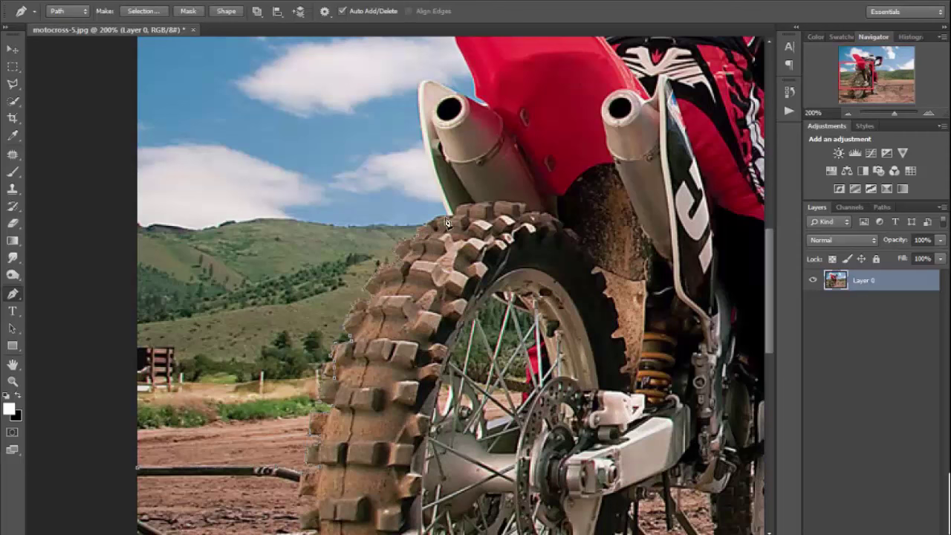
# - Trace the bike's outline around the rear fender and exhaust top with curved Pen points
pyautogui.moveTo(450, 219); pyautogui.dragTo(371, 379)
pyautogui.moveTo(340, 258); pyautogui.dragTo(343, 204)
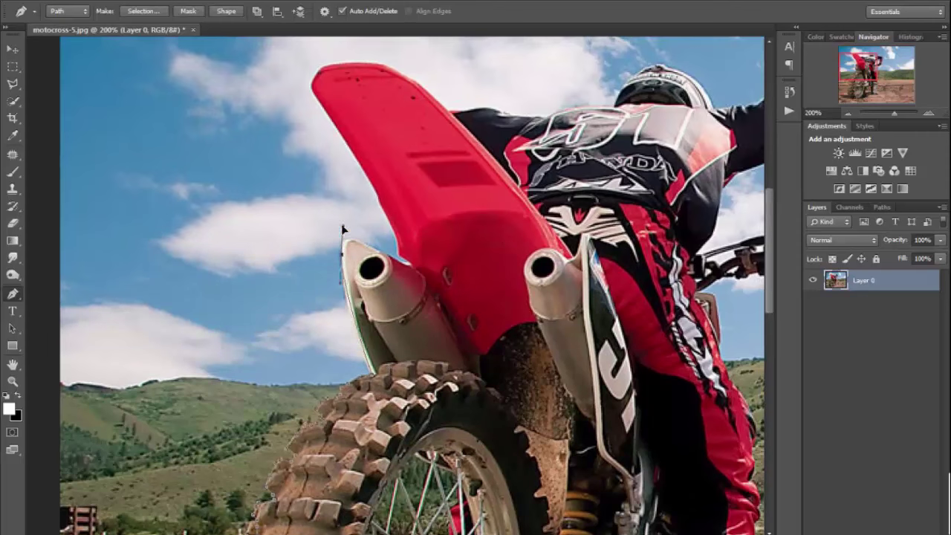
pyautogui.moveTo(376, 252); pyautogui.dragTo(417, 280)
pyautogui.keyDown('alt'); pyautogui.click(377, 253); pyautogui.keyUp('alt')
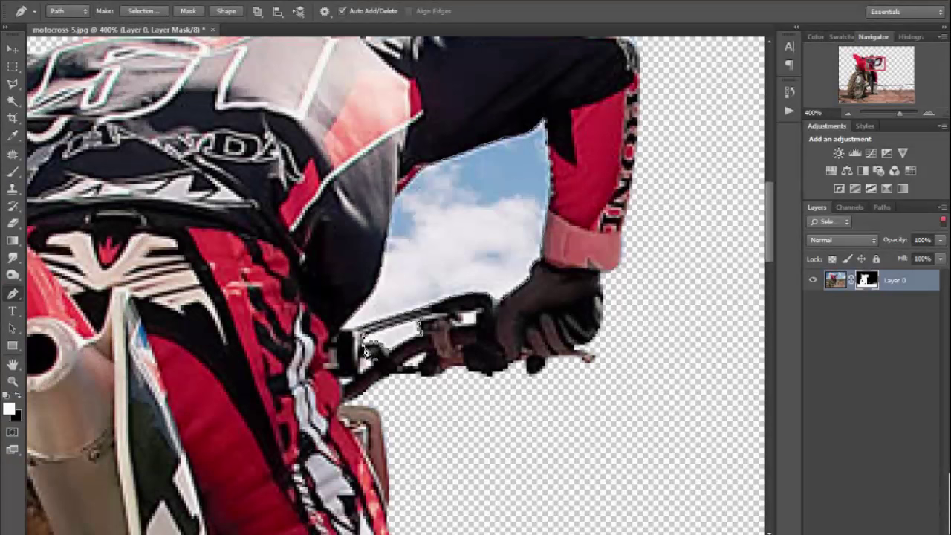
# - Convert the traced outlines to selections and delete the sky gap from the mask, then deselect
pyautogui.rightClick(364, 349)
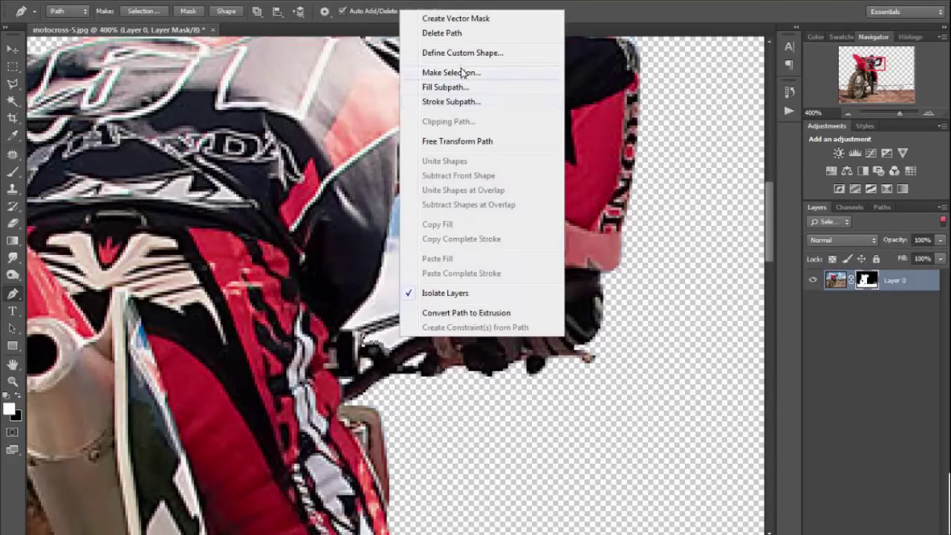
pyautogui.click(462, 70)
pyautogui.click(534, 153)
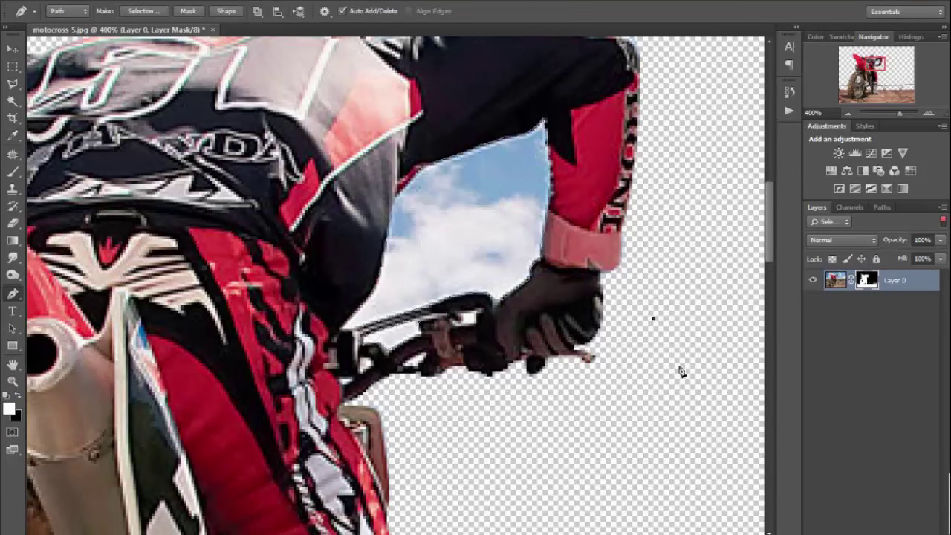
pyautogui.rightClick(689, 330)
pyautogui.click(776, 62)
pyautogui.click(533, 153)
pyautogui.press('Delete')
pyautogui.hotkey('ctrl', 'd')
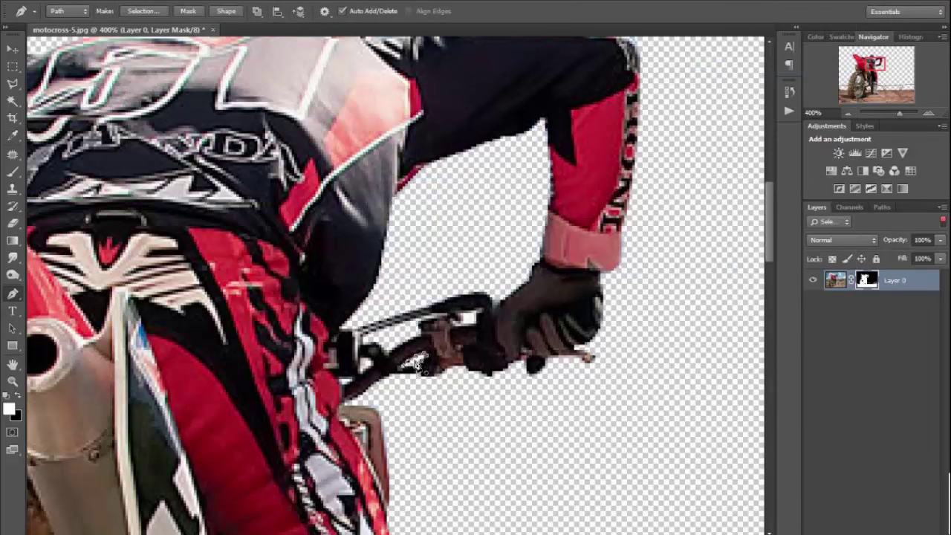
# - Turn the remaining path into a selection and delete the leftover stray paths
pyautogui.rightClick(455, 330)
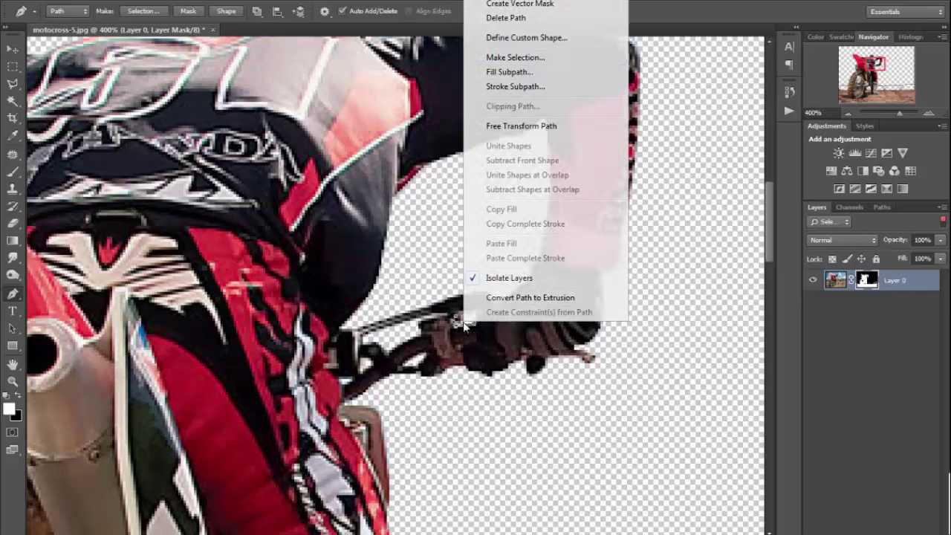
pyautogui.click(509, 67)
pyautogui.click(547, 153)
pyautogui.click(651, 287)
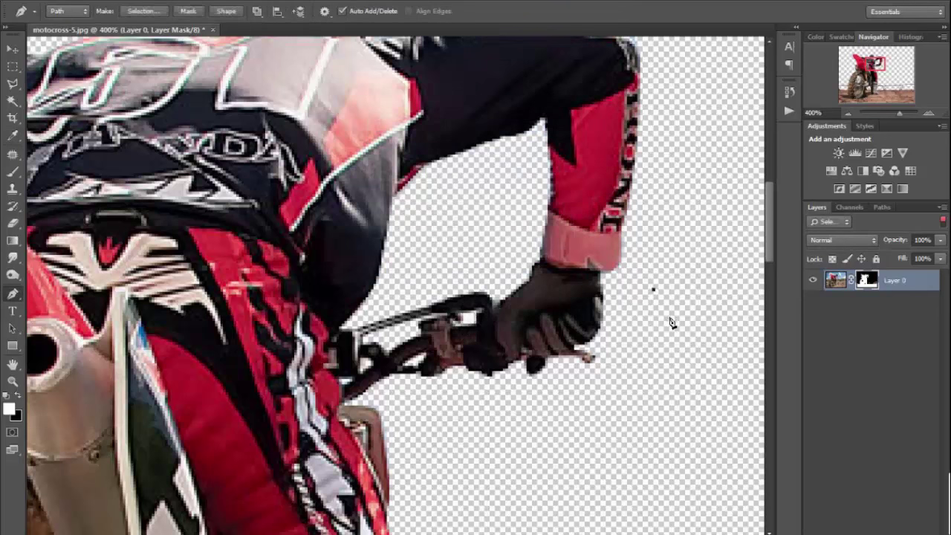
pyautogui.rightClick(668, 323)
pyautogui.press('Escape')
pyautogui.click(568, 406)
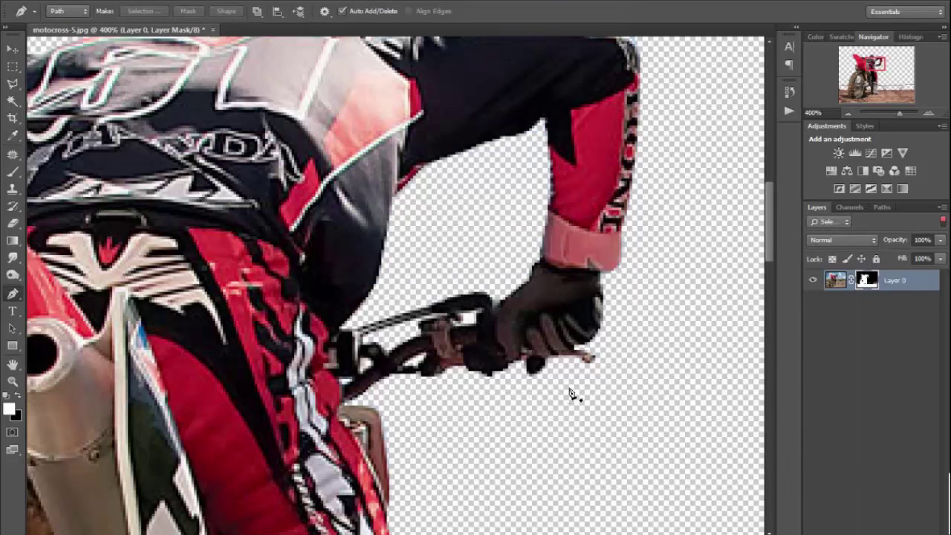
pyautogui.rightClick(568, 393)
pyautogui.press('Escape')
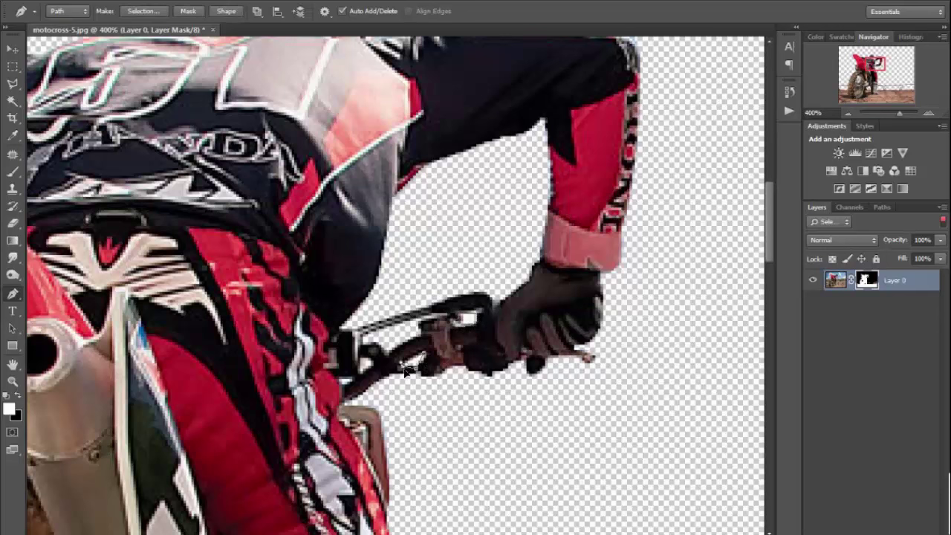
pyautogui.rightClick(509, 423)
pyautogui.click(549, 112)
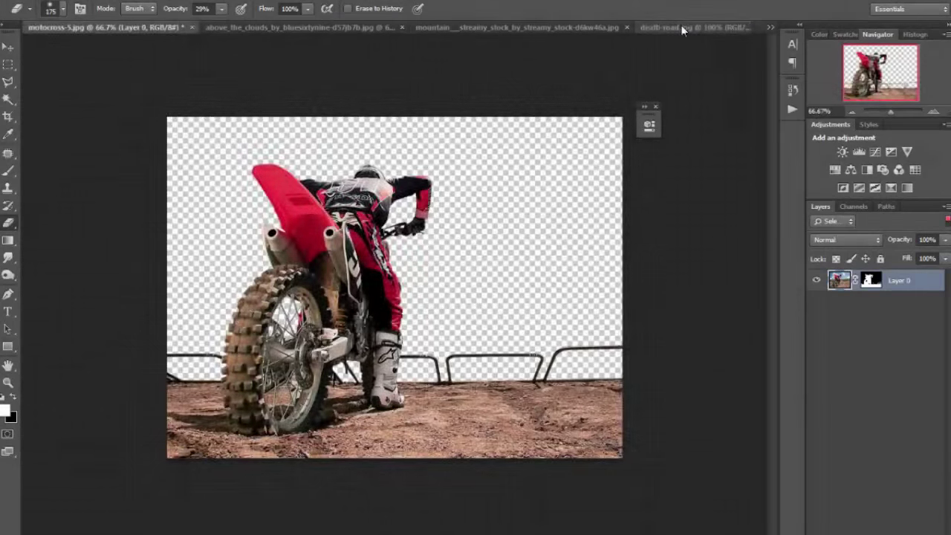
pyautogui.click(682, 28)
# - Bring the cliff-road photo in as Layer 1 beneath the rider layer and position it
pyautogui.press('v')
pyautogui.moveTo(515, 278); pyautogui.dragTo(488, 191)
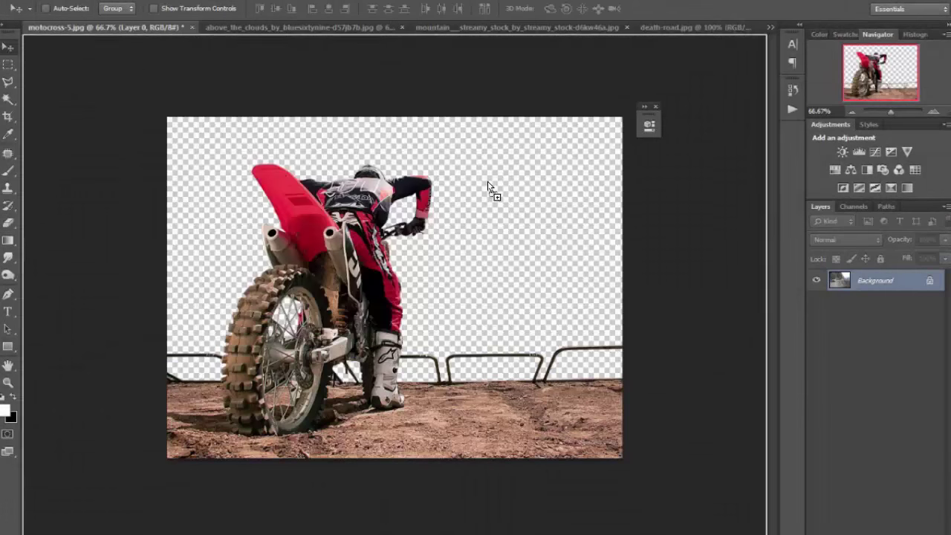
pyautogui.moveTo(875, 280); pyautogui.dragTo(875, 310)
pyautogui.moveTo(590, 250); pyautogui.dragTo(583, 306)
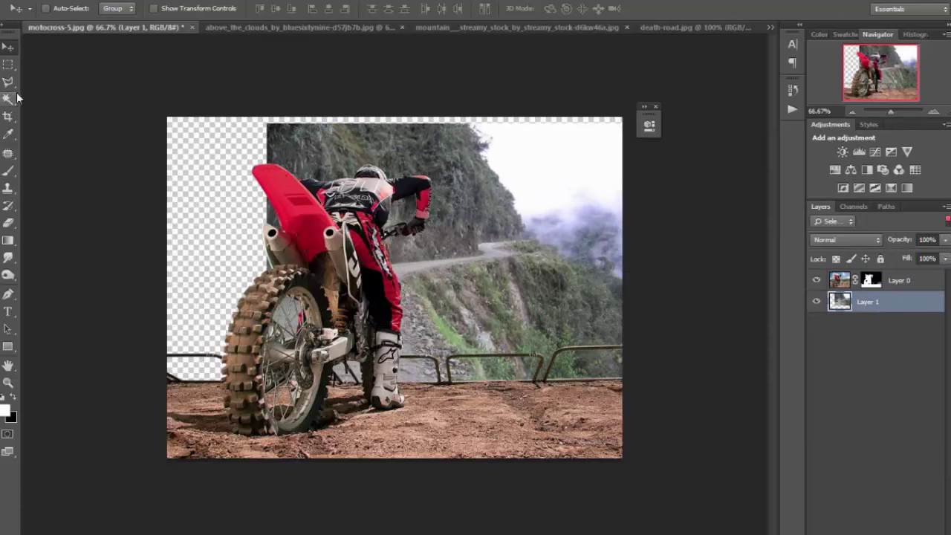
# - Start a Pen outline along the road's edge, undoing one misplaced point
pyautogui.click(8, 294)
pyautogui.hotkey('ctrl', '+')
pyautogui.hotkey('ctrl', '+')
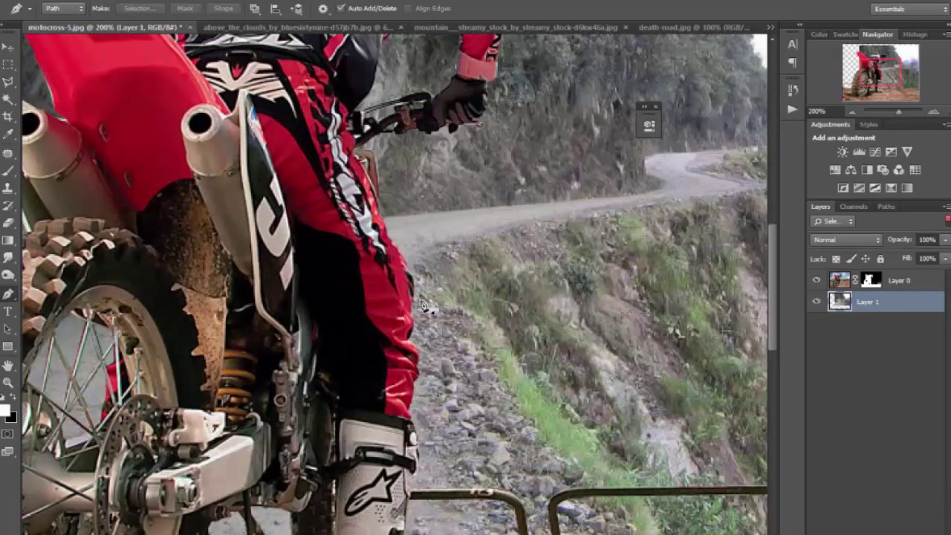
pyautogui.click(380, 223)
pyautogui.click(633, 199)
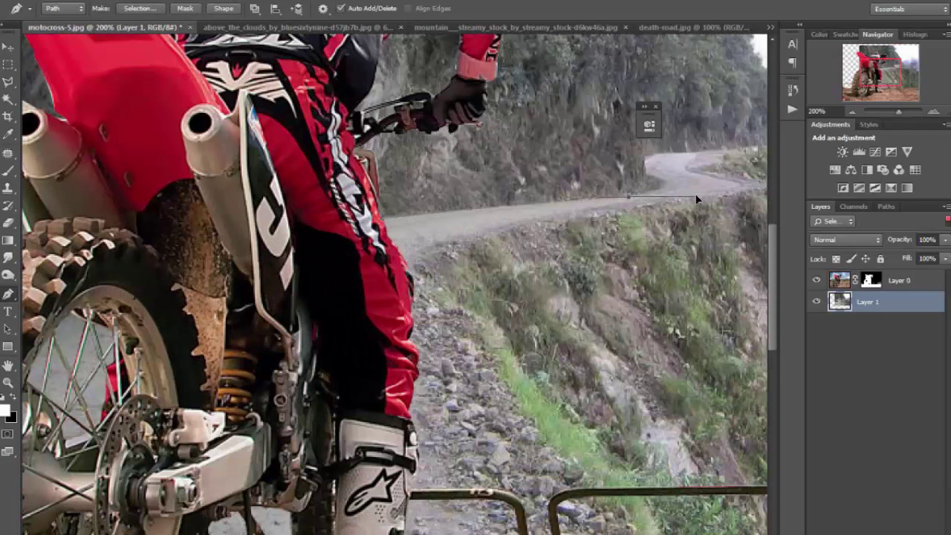
pyautogui.click(698, 195)
pyautogui.hotkey('ctrl', 'z')
# - Continue the outline around the road bend and up past the image's top corners
pyautogui.moveTo(660, 208); pyautogui.dragTo(510, 252)
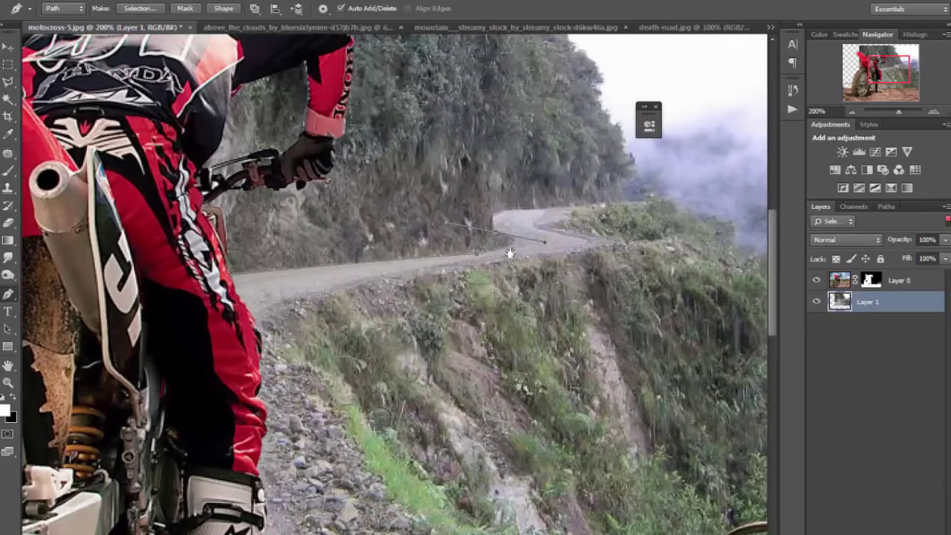
pyautogui.click(629, 201)
pyautogui.moveTo(725, 201); pyautogui.dragTo(637, 242)
pyautogui.moveTo(449, 250); pyautogui.dragTo(517, 259)
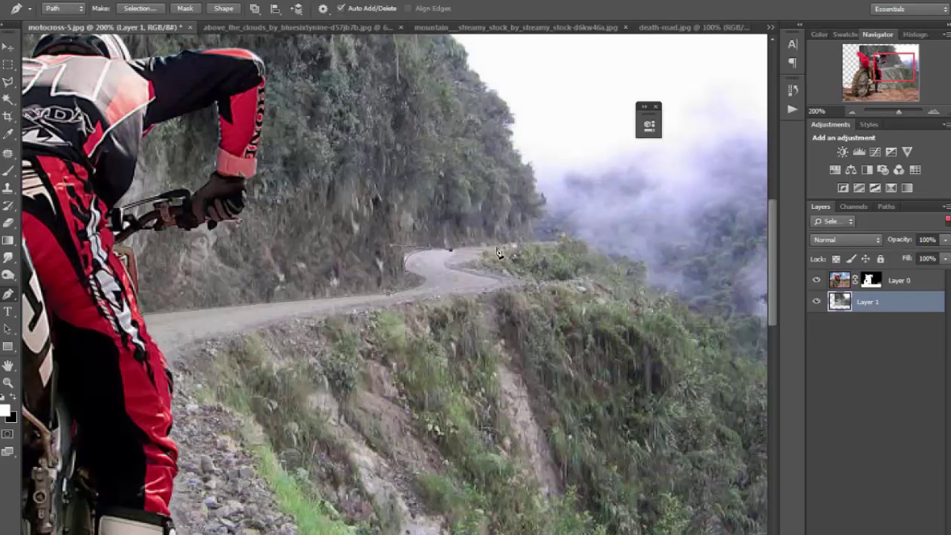
pyautogui.hotkey('ctrl', '-')
pyautogui.hotkey('ctrl', '-')
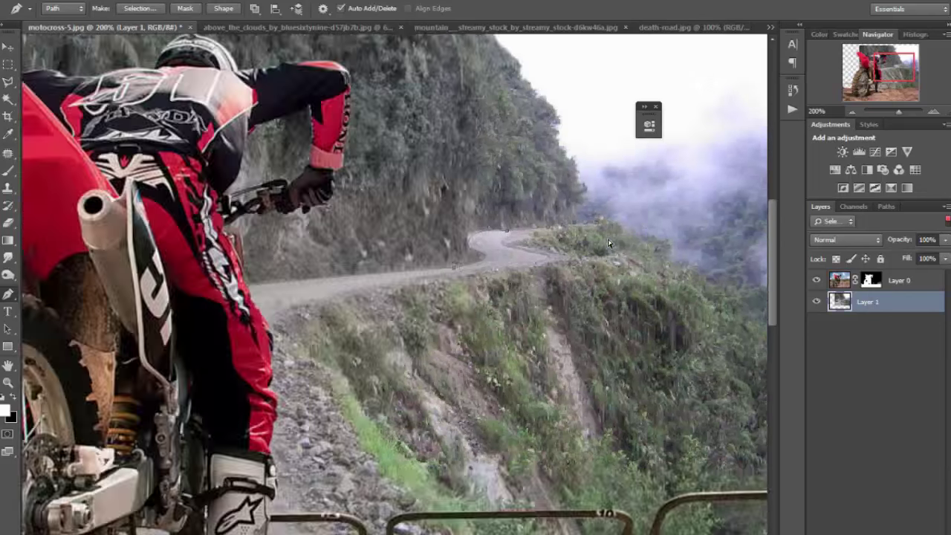
pyautogui.hotkey('ctrl', '-')
pyautogui.click(657, 228)
pyautogui.click(629, 84)
pyautogui.click(236, 97)
# - Close the sky outline down the left side, make it a selection, and delete the sky
pyautogui.click(199, 273)
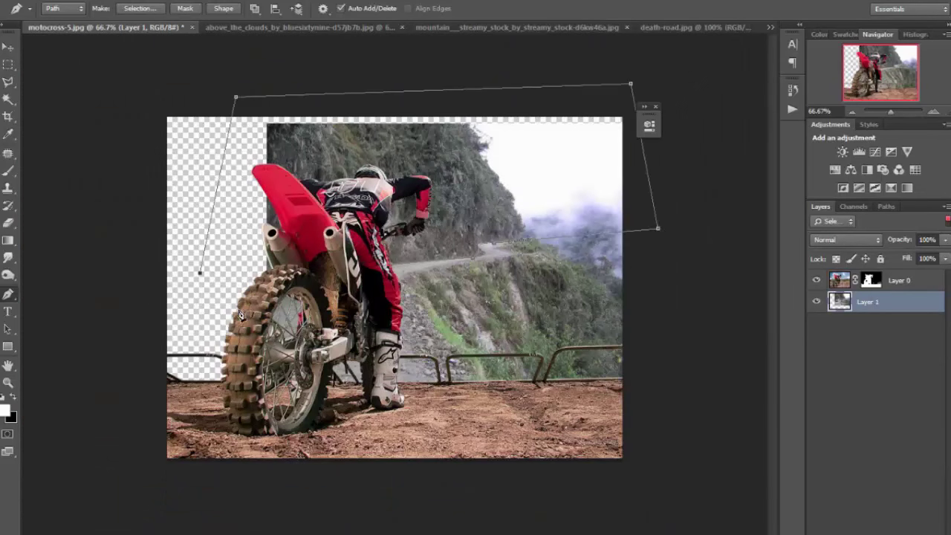
pyautogui.rightClick(475, 201)
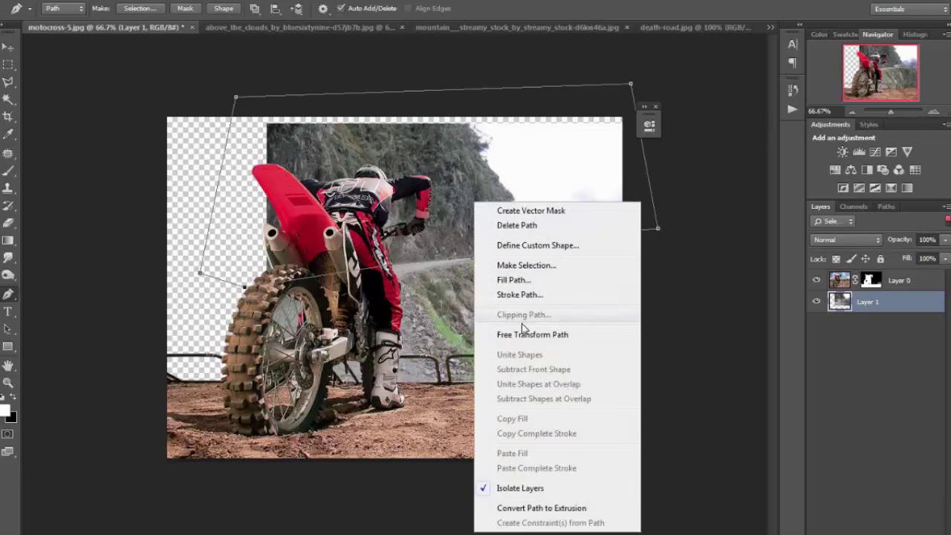
pyautogui.click(541, 271)
pyautogui.click(541, 155)
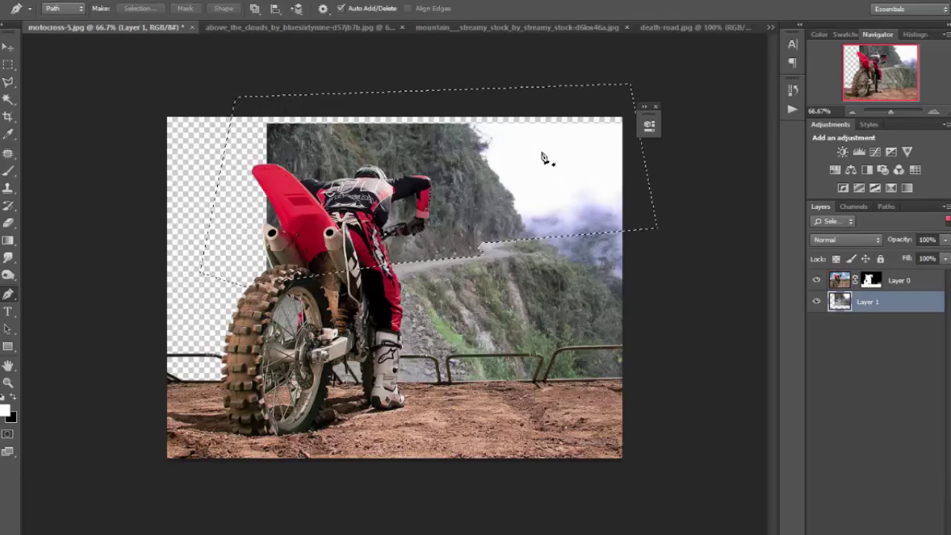
pyautogui.press('Delete')
pyautogui.hotkey('ctrl', 'd')
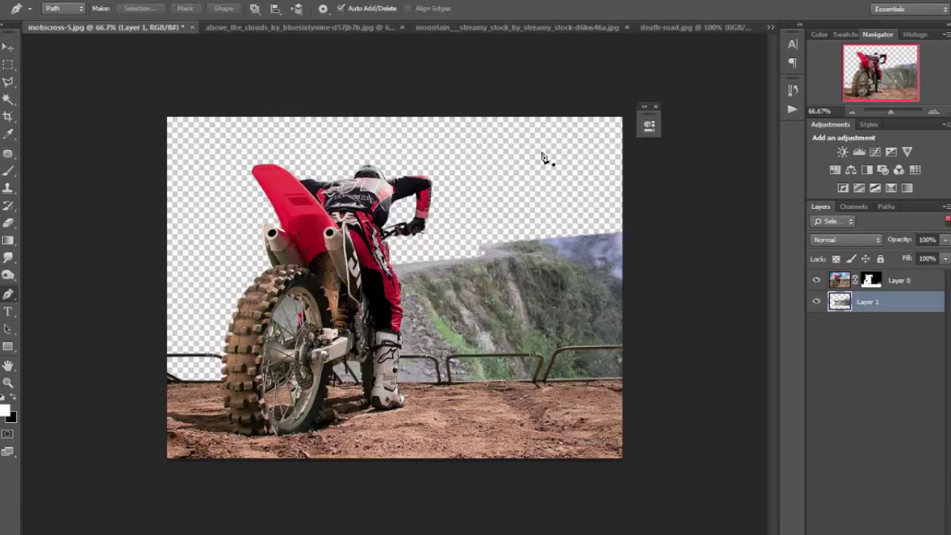
# - Fade the right-hand ridge into transparency with a soft Eraser at size 80
pyautogui.click(8, 222)
pyautogui.click(56, 8)
pyautogui.moveTo(150, 119); pyautogui.dragTo(146, 150)
pyautogui.doubleClick(64, 178)
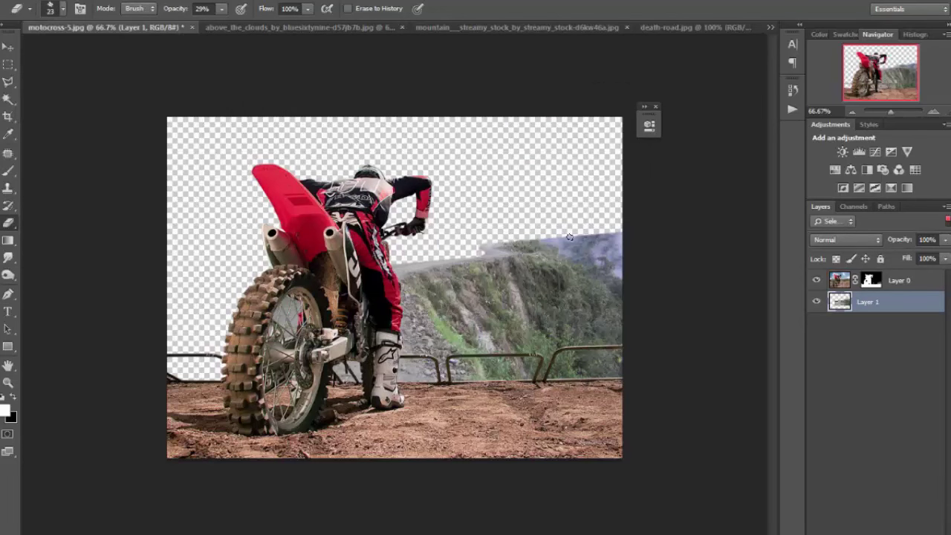
pyautogui.press(']')
pyautogui.press(']')
pyautogui.press(']')
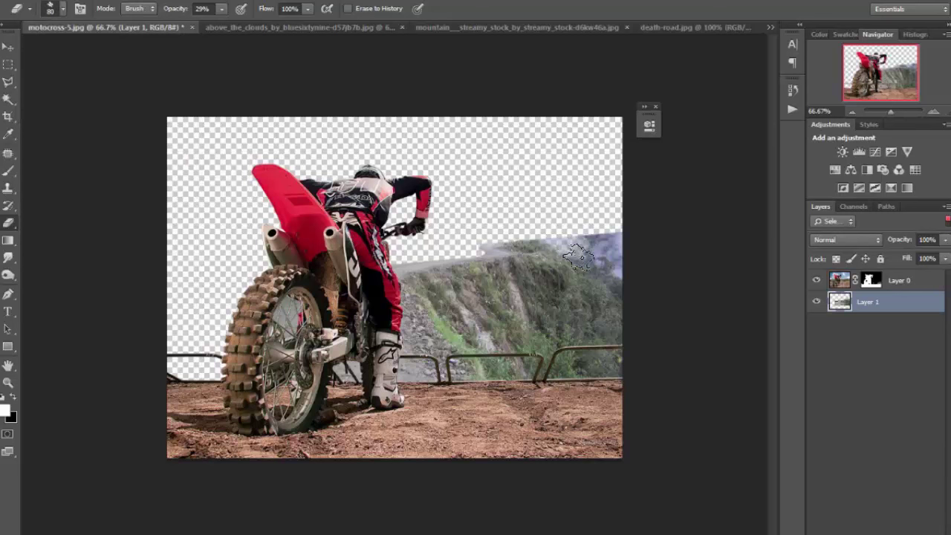
pyautogui.moveTo(572, 253)
pyautogui.mouseDown()
pyautogui.moveTo(626, 318)
pyautogui.moveTo(562, 229)
pyautogui.moveTo(512, 227)
pyautogui.moveTo(607, 227)
pyautogui.moveTo(571, 248)
pyautogui.moveTo(600, 252)
pyautogui.moveTo(593, 271)
pyautogui.moveTo(628, 360)
pyautogui.moveTo(597, 261)
pyautogui.moveTo(533, 230)
pyautogui.mouseUp()
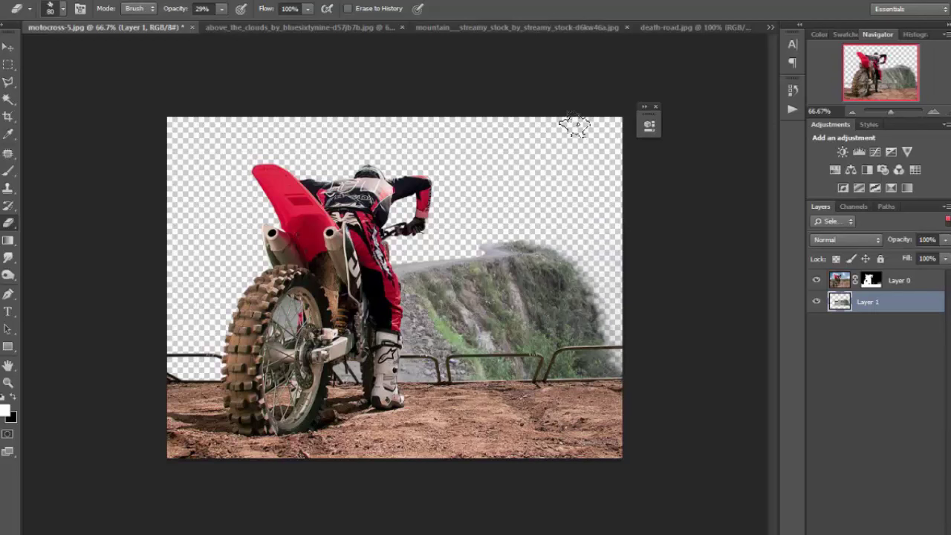
pyautogui.moveTo(899, 304); pyautogui.dragTo(921, 528)
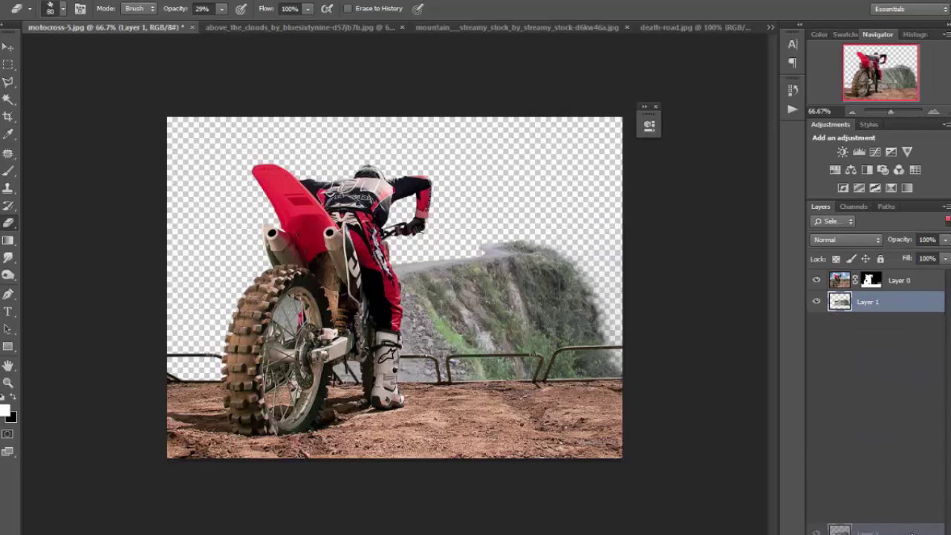
# - Mirror the road copy, place it beneath the original, and shift it into place on the right
pyautogui.click(33, 2)
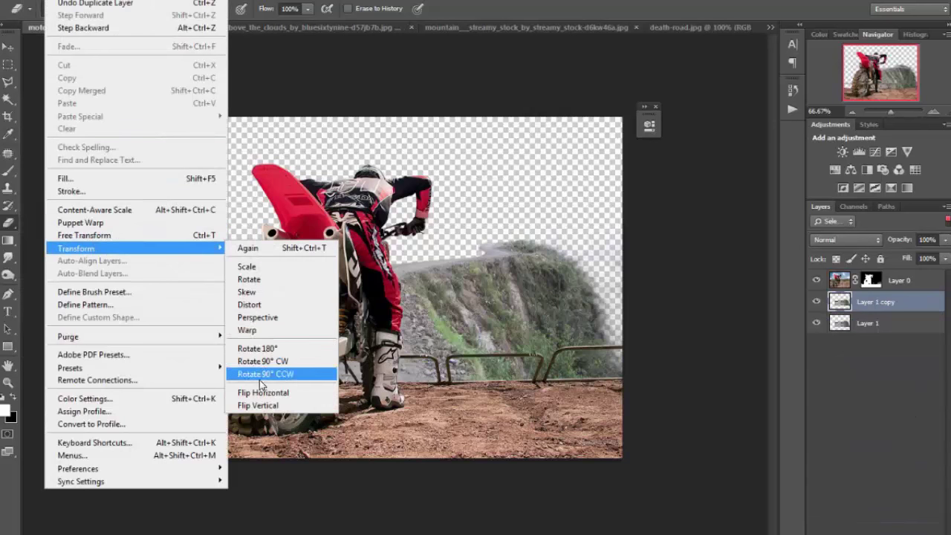
pyautogui.click(256, 387)
pyautogui.moveTo(876, 302); pyautogui.dragTo(886, 331)
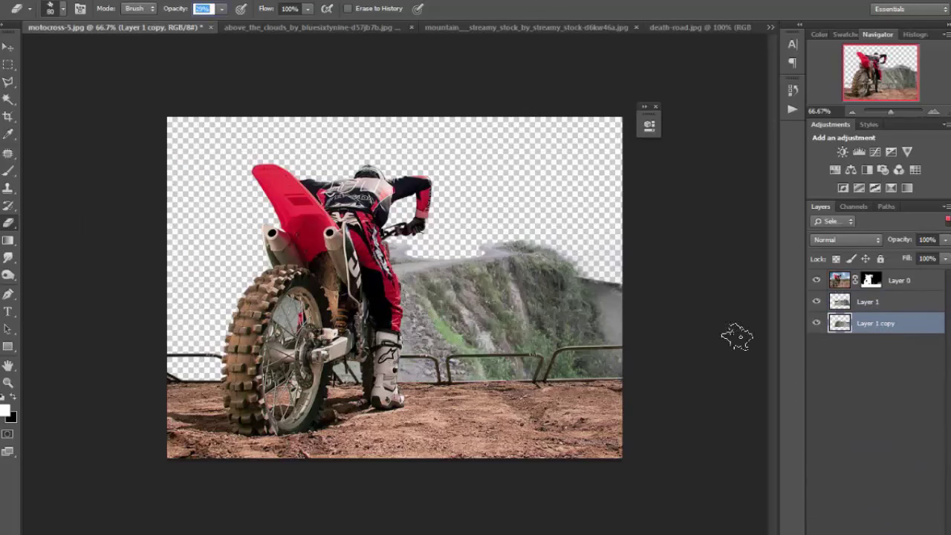
pyautogui.press('v')
pyautogui.moveTo(585, 256)
pyautogui.mouseDown()
pyautogui.moveTo(589, 278)
pyautogui.moveTo(591, 262)
pyautogui.moveTo(628, 259)
pyautogui.moveTo(569, 248)
pyautogui.moveTo(613, 282)
pyautogui.moveTo(607, 236)
pyautogui.moveTo(548, 241)
pyautogui.mouseUp()
pyautogui.click(8, 222)
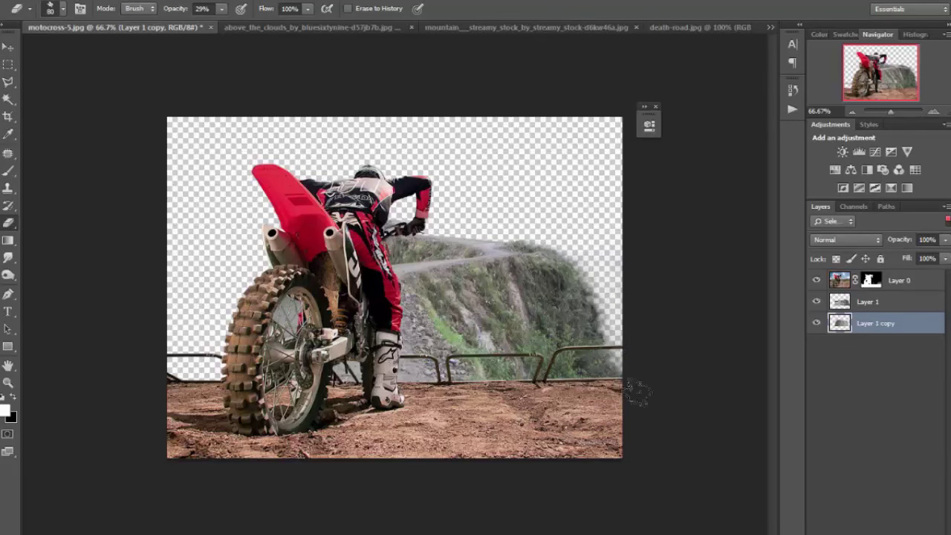
# - Squash Layer 1 and Layer 1 copy slightly shorter from the top with Free Transform
pyautogui.keyDown('shift'); pyautogui.click(876, 305); pyautogui.keyUp('shift')
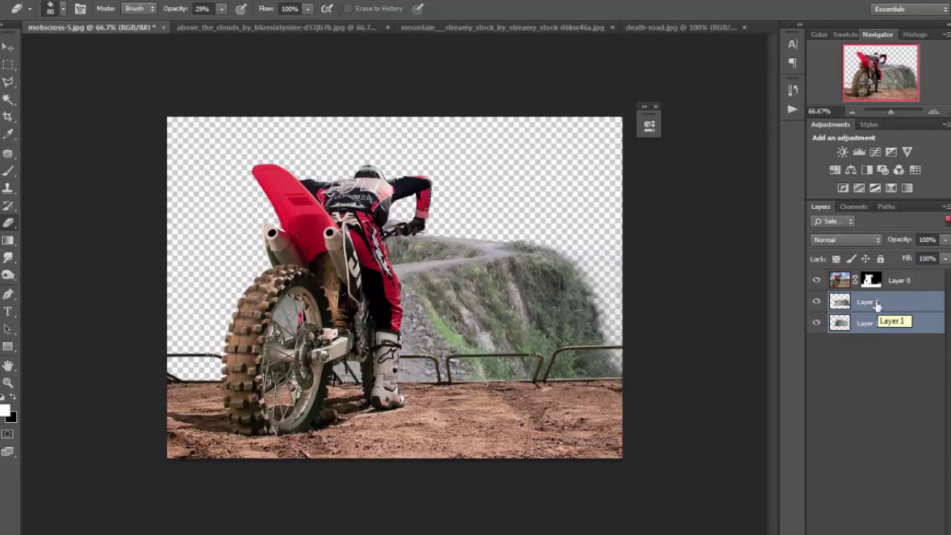
pyautogui.hotkey('ctrl', 't')
pyautogui.moveTo(448, 211); pyautogui.dragTo(448, 221)
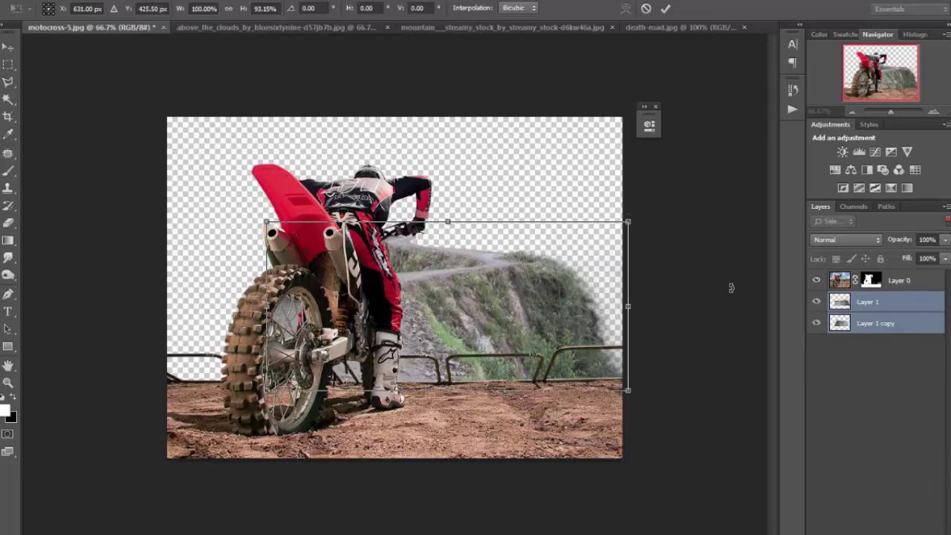
pyautogui.press('Return')
# - Put both road layers into Group 1 and collapse it in the layer list
pyautogui.moveTo(899, 334); pyautogui.dragTo(903, 529)
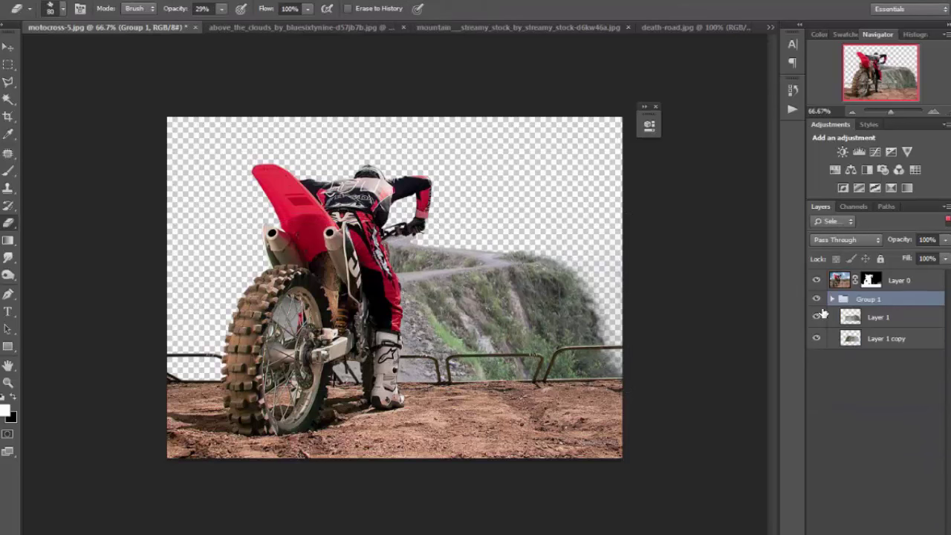
pyautogui.click(864, 329)
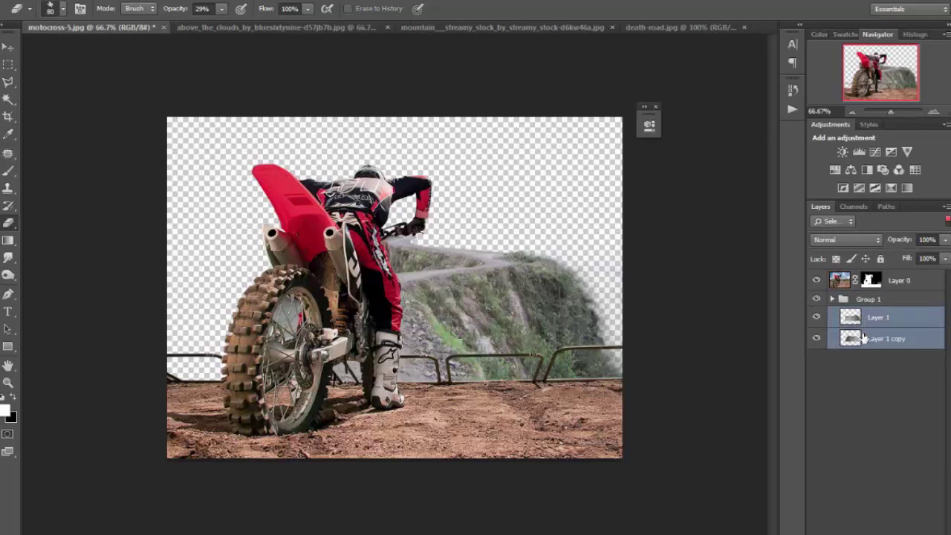
pyautogui.click(886, 305)
pyautogui.moveTo(834, 315); pyautogui.dragTo(913, 401)
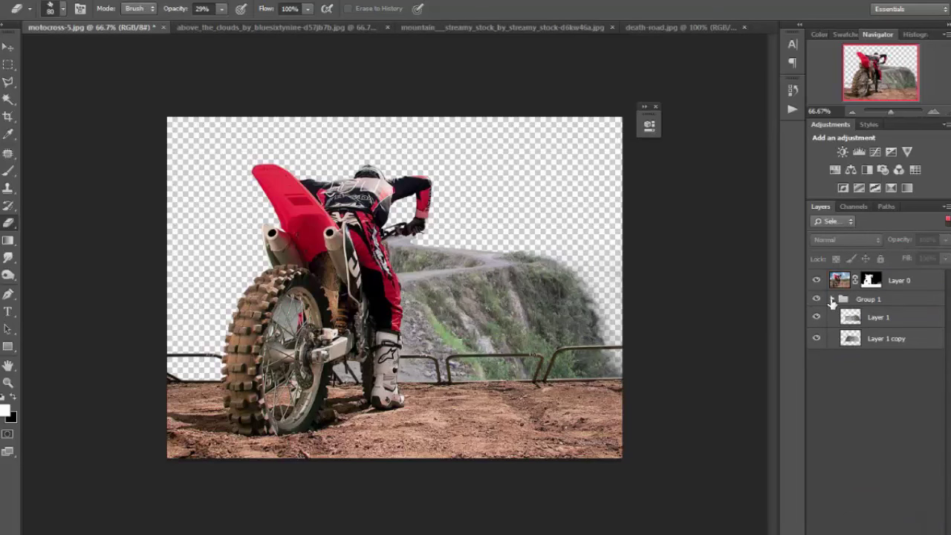
pyautogui.click(884, 478)
# - Add a Color Balance clipped to Group 1: midtones and shadows toward red, highlights slightly yellow
pyautogui.click(850, 405)
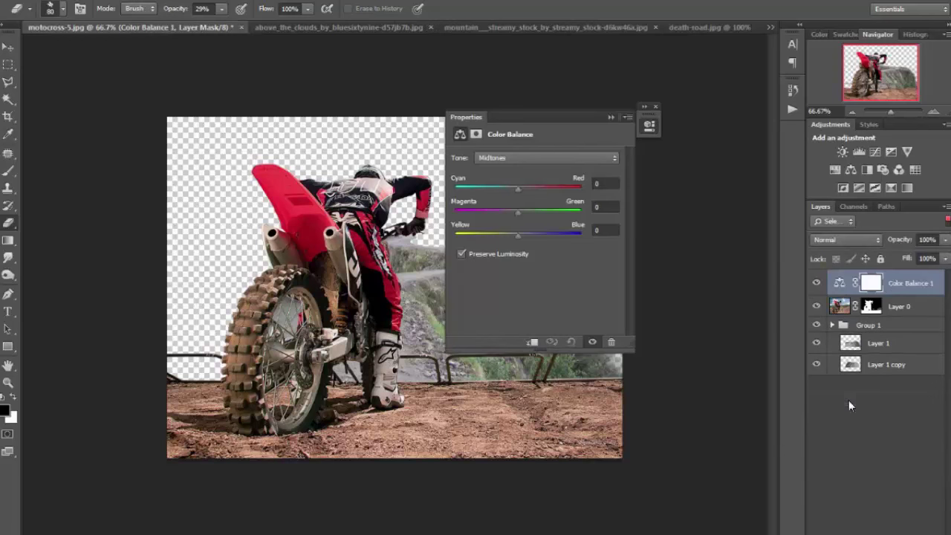
pyautogui.moveTo(895, 289); pyautogui.dragTo(896, 315)
pyautogui.keyDown('alt'); pyautogui.click(899, 324); pyautogui.keyUp('alt')
pyautogui.moveTo(537, 118); pyautogui.dragTo(690, 116)
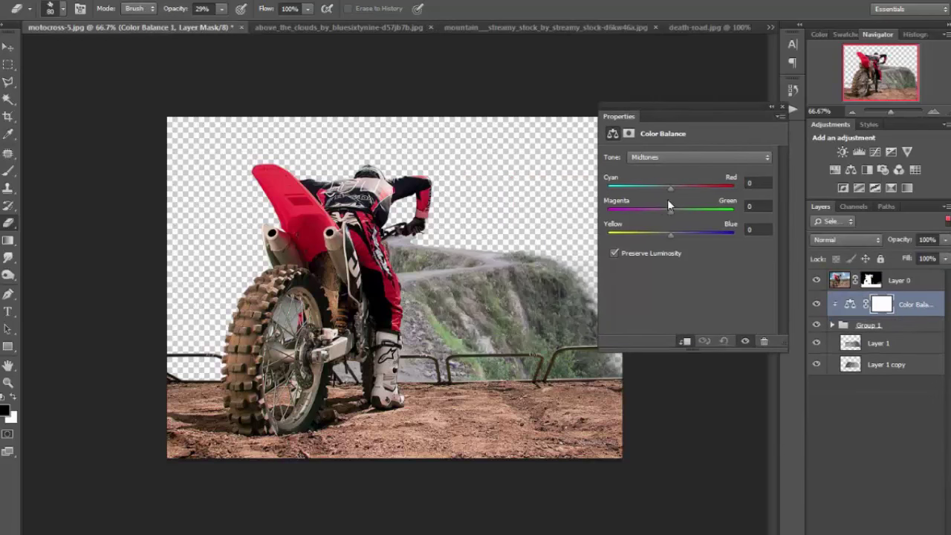
pyautogui.moveTo(670, 189); pyautogui.dragTo(683, 189)
pyautogui.click(698, 157)
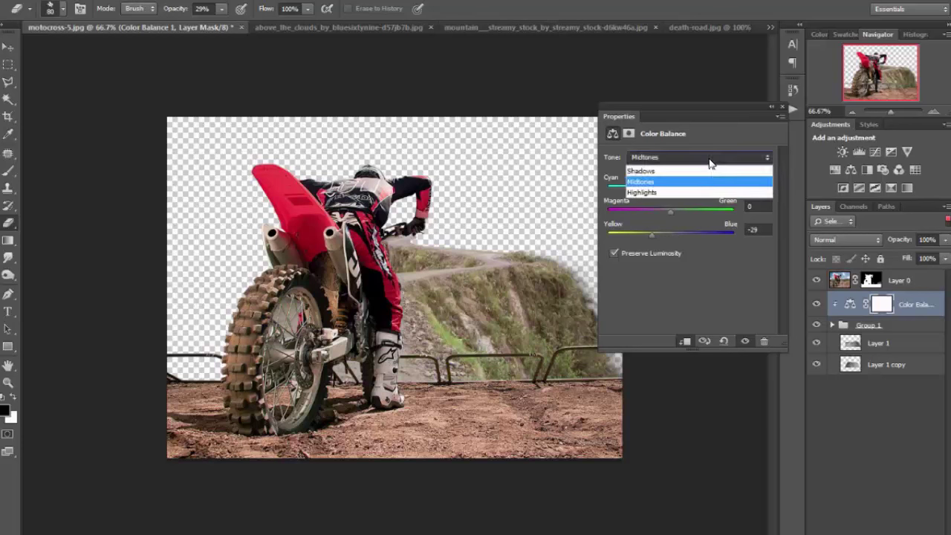
pyautogui.click(654, 170)
pyautogui.moveTo(671, 187)
pyautogui.mouseDown()
pyautogui.moveTo(687, 188)
pyautogui.moveTo(679, 191)
pyautogui.mouseUp()
pyautogui.click(698, 157)
pyautogui.click(664, 191)
pyautogui.moveTo(669, 234); pyautogui.dragTo(664, 236)
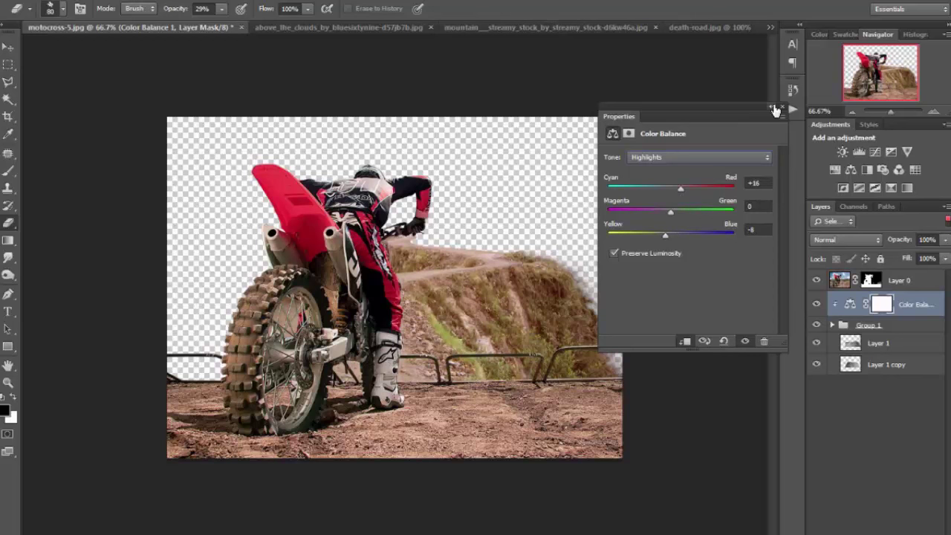
pyautogui.click(774, 110)
# - Add a Curves adjustment pulling the middle of the curve down to darken
pyautogui.click(869, 526)
pyautogui.click(824, 335)
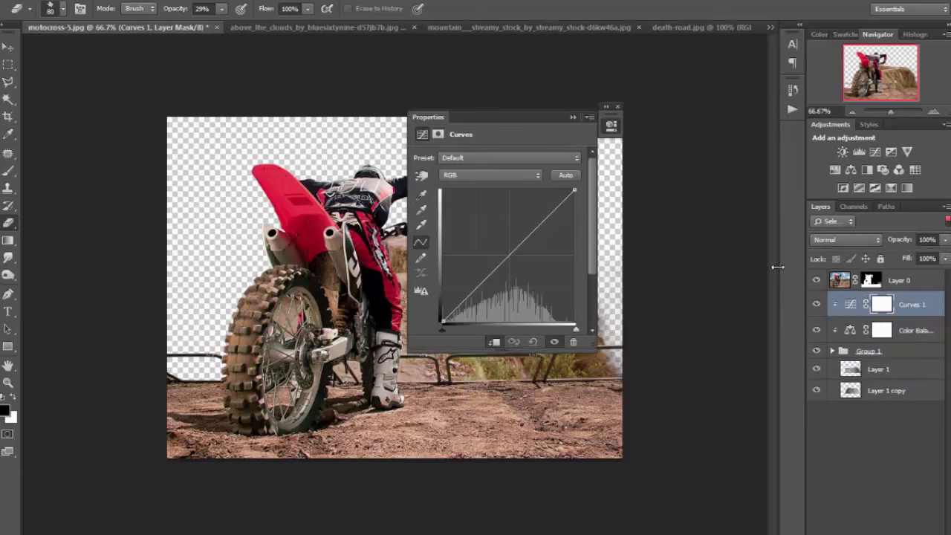
pyautogui.moveTo(529, 117); pyautogui.dragTo(704, 115)
pyautogui.moveTo(687, 251); pyautogui.dragTo(687, 260)
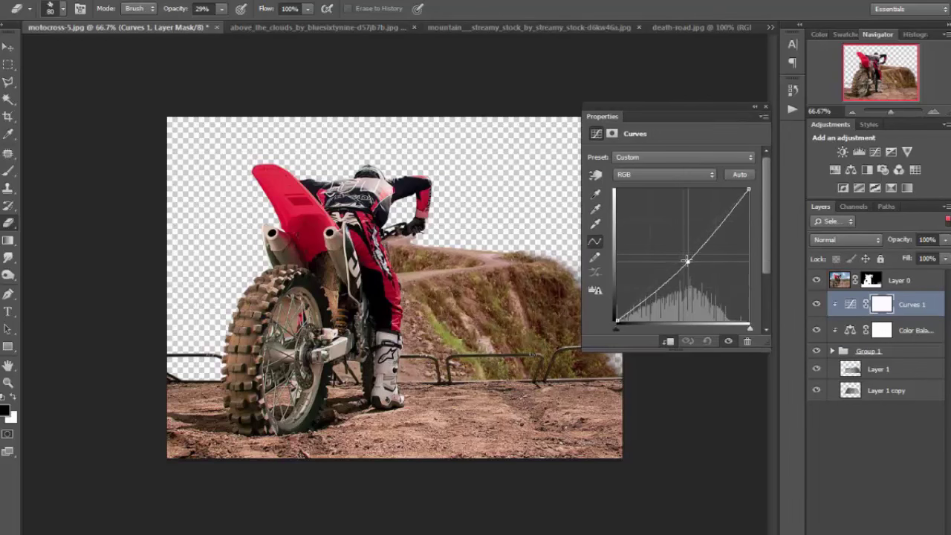
pyautogui.click(755, 107)
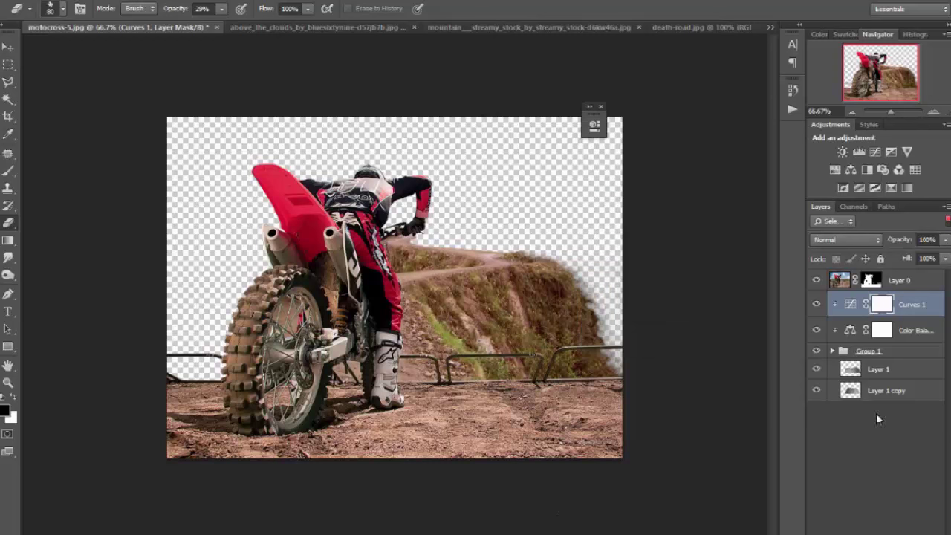
# - Add an Exposure adjustment lowered to about -0.33
pyautogui.click(869, 526)
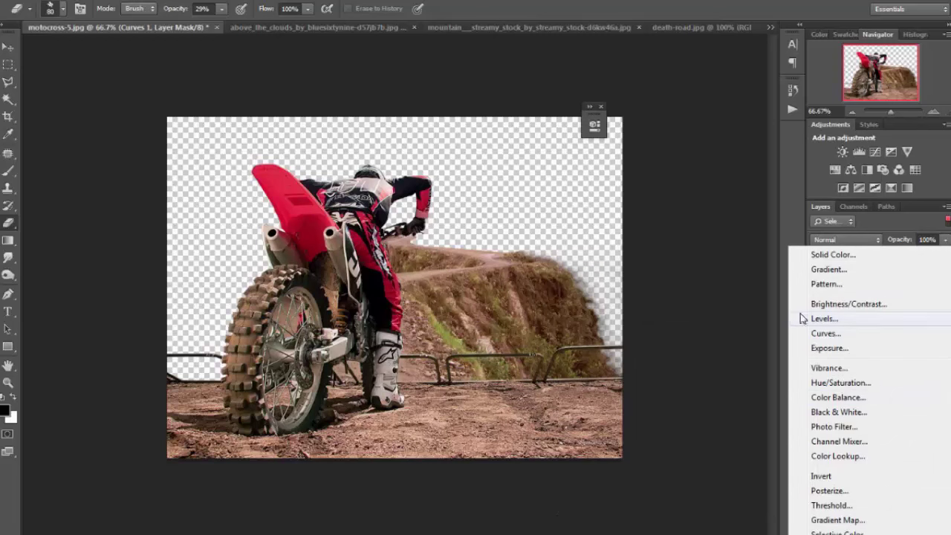
pyautogui.click(829, 348)
pyautogui.moveTo(507, 117); pyautogui.dragTo(671, 117)
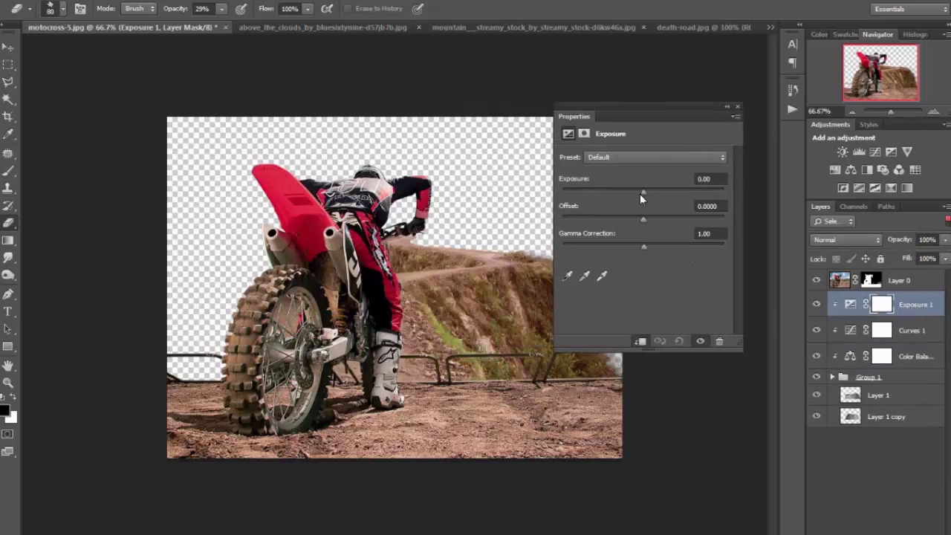
pyautogui.click(639, 194)
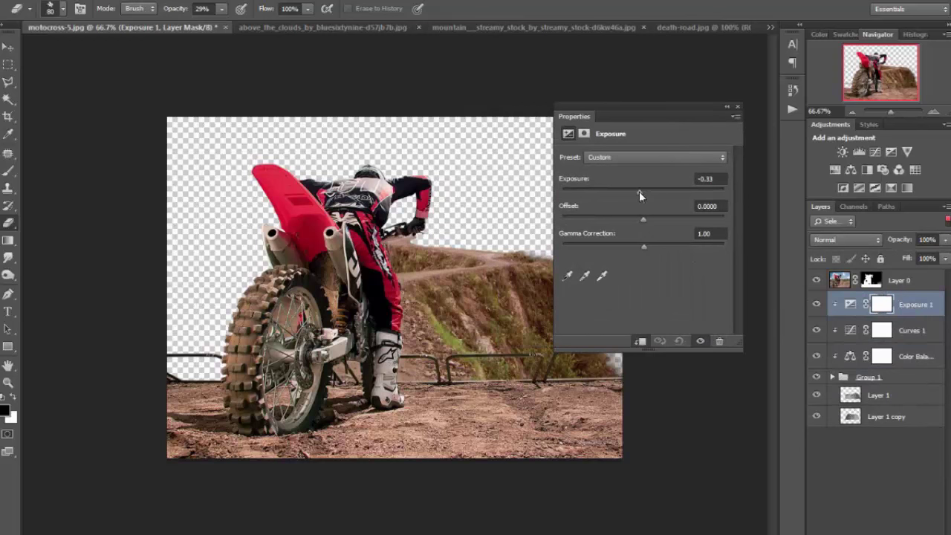
pyautogui.click(726, 106)
# - Erase leftover background between the rear wheel spokes on Layer 1
pyautogui.click(871, 401)
pyautogui.moveTo(277, 297)
pyautogui.mouseDown()
pyautogui.moveTo(275, 323)
pyautogui.moveTo(283, 320)
pyautogui.mouseUp()
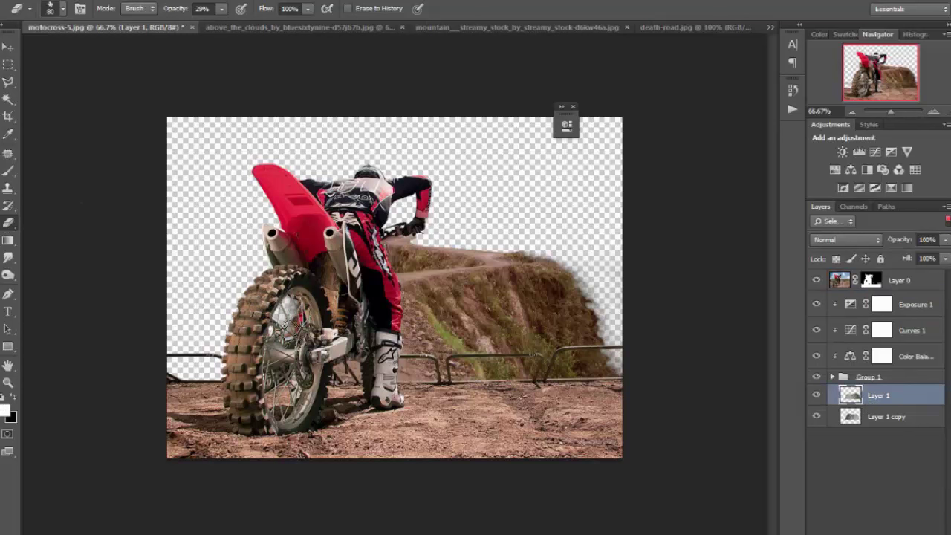
pyautogui.hotkey('alt', '[')
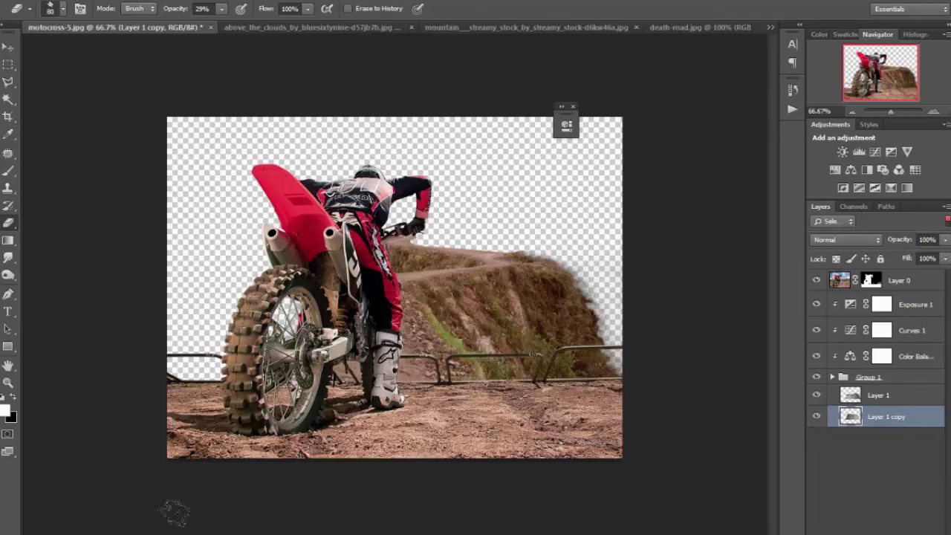
pyautogui.click(273, 28)
# - Bring the clouds image in, move it to the bottom, and copy Color Balance above it
pyautogui.press('v')
pyautogui.moveTo(162, 69)
pyautogui.mouseDown()
pyautogui.moveTo(457, 207)
pyautogui.moveTo(566, 208)
pyautogui.moveTo(526, 144)
pyautogui.moveTo(706, 290)
pyautogui.mouseUp()
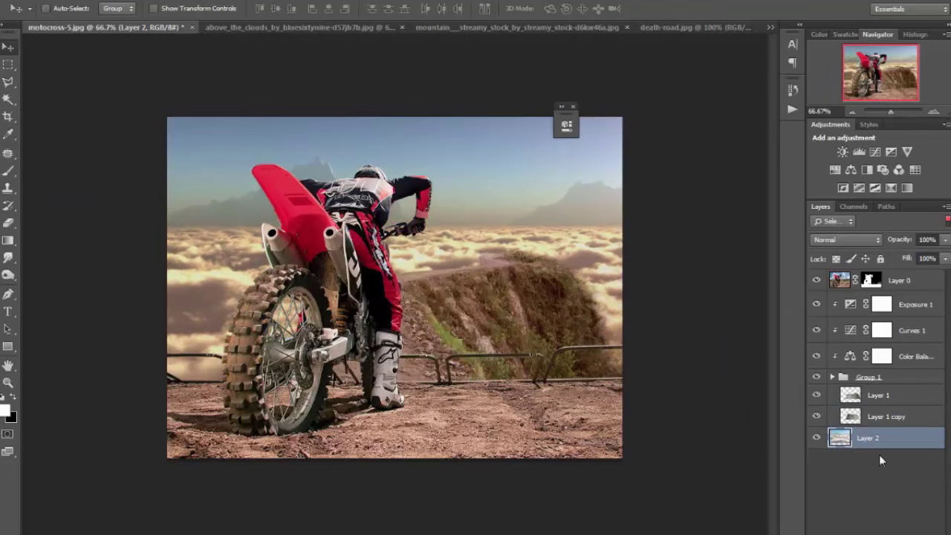
pyautogui.moveTo(879, 460); pyautogui.dragTo(590, 240)
pyautogui.moveTo(913, 356)
pyautogui.mouseDown()
pyautogui.moveTo(893, 377)
pyautogui.moveTo(901, 450)
pyautogui.mouseUp()
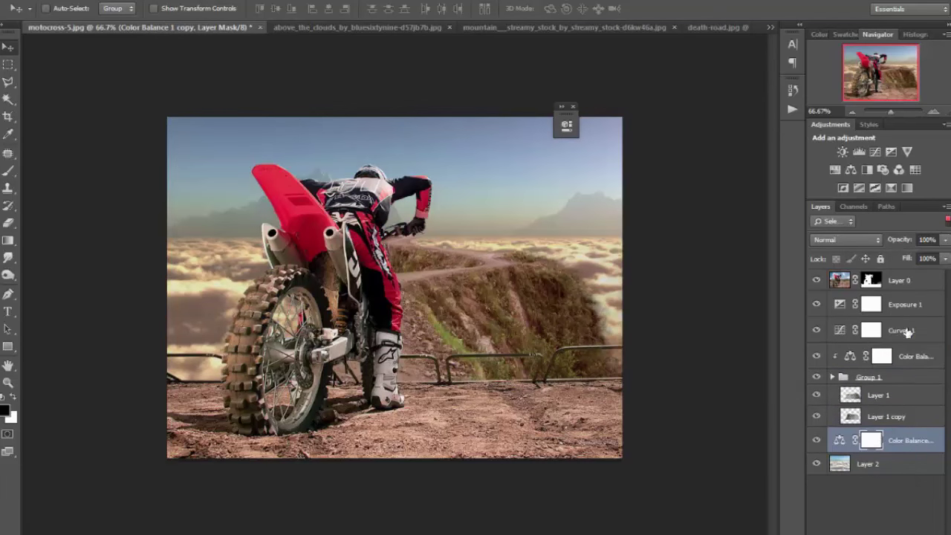
# - Clip the Curves and Exposure adjustments to the layers below them
pyautogui.click(906, 332)
pyautogui.hotkey('ctrl', 'alt', 'g')
pyautogui.click(904, 303)
pyautogui.hotkey('ctrl', 'alt', 'g')
# - Try Gaussian Blur on the clouds layer Layer 2 but cancel without applying it
pyautogui.click(887, 463)
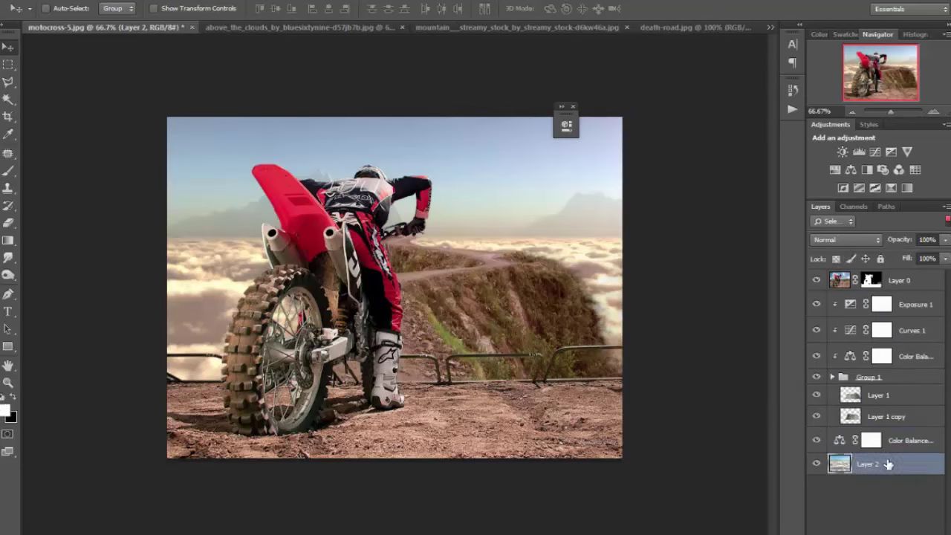
pyautogui.click(889, 446)
pyautogui.click(888, 464)
pyautogui.click(231, 2)
pyautogui.moveTo(213, 134)
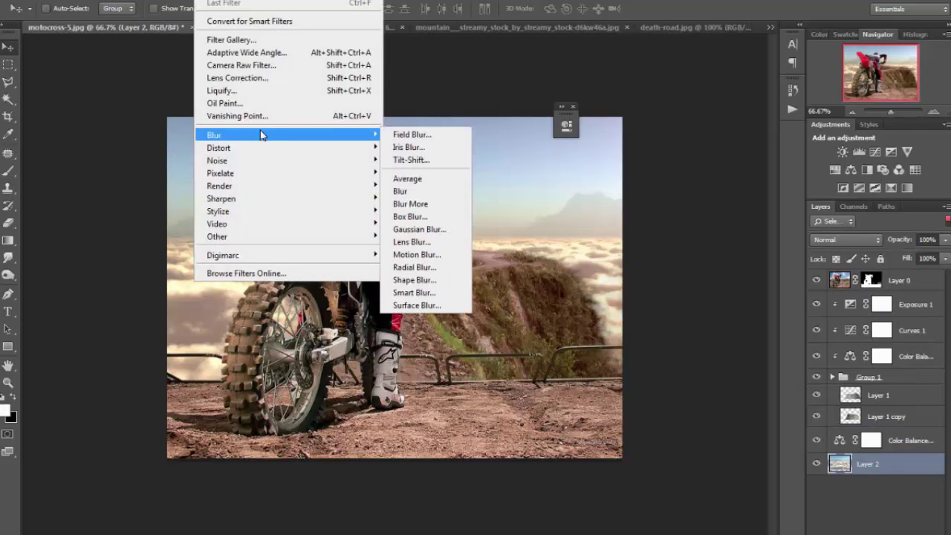
pyautogui.click(416, 221)
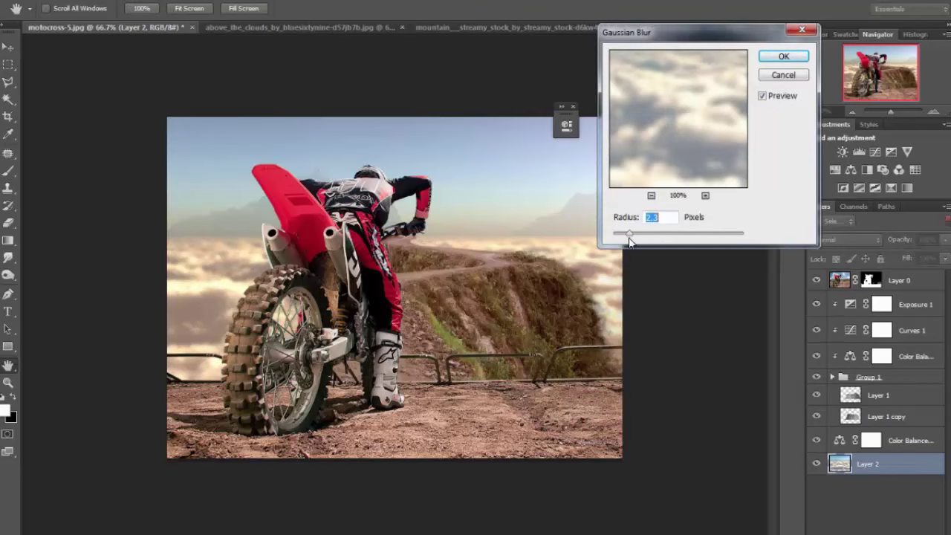
pyautogui.click(800, 76)
# - Merge the Color Balance copy into the clouds, duplicate it, and hide the duplicate
pyautogui.click(839, 433)
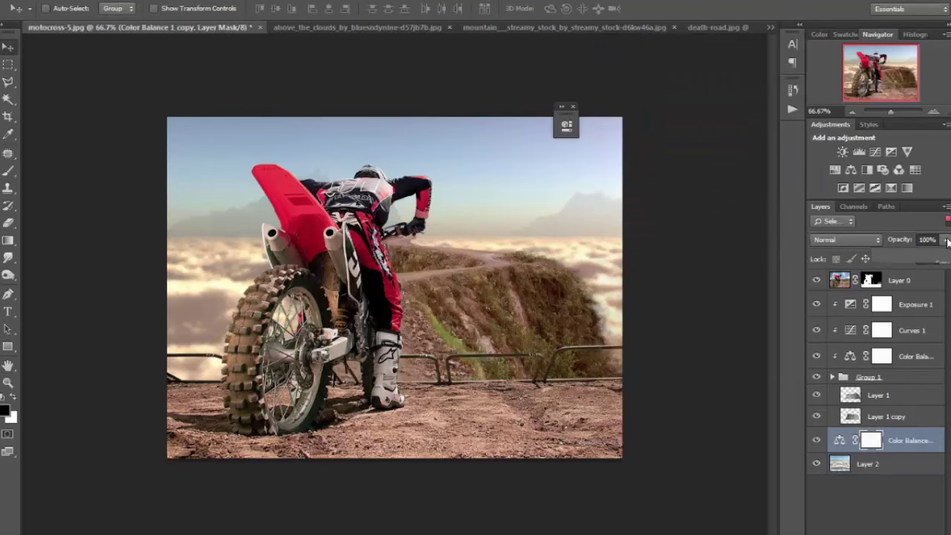
pyautogui.rightClick(908, 462)
pyautogui.click(811, 346)
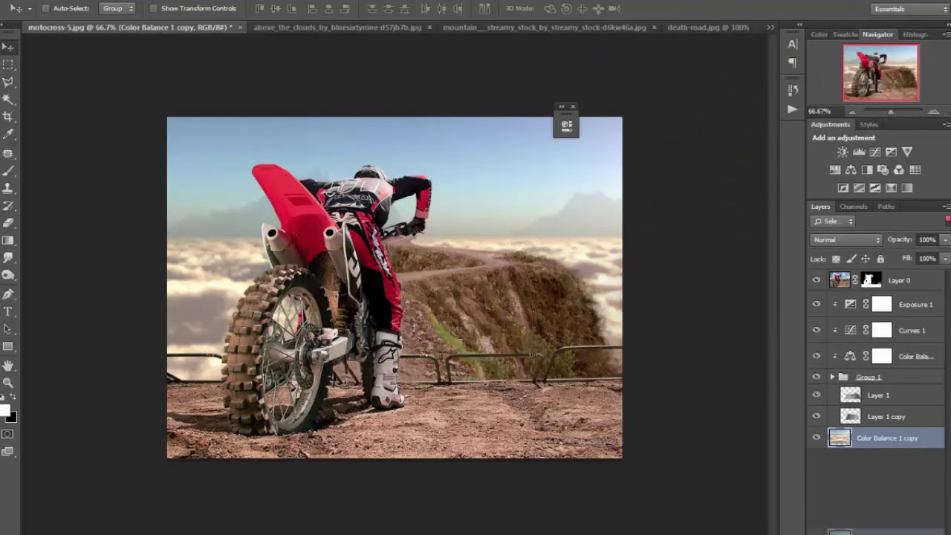
pyautogui.hotkey('ctrl', 'j')
pyautogui.click(816, 437)
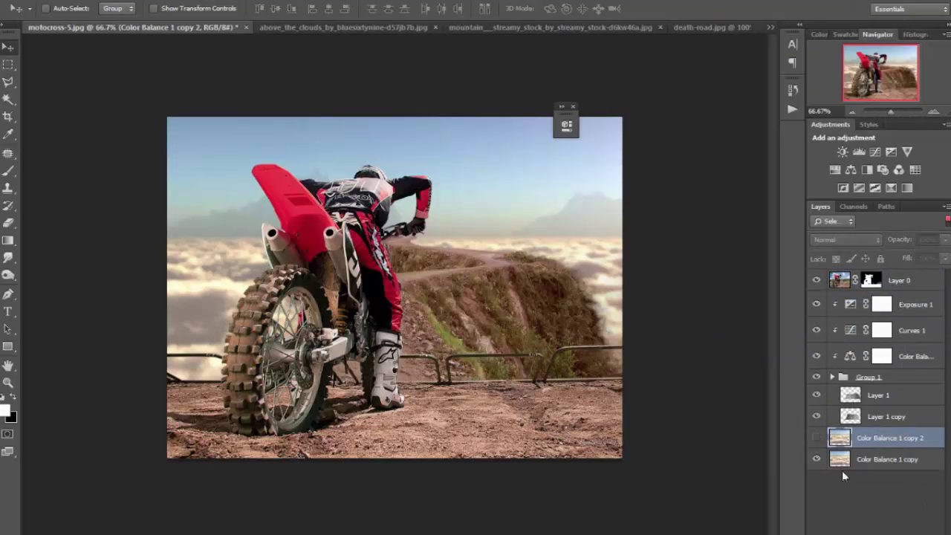
pyautogui.click(840, 462)
# - Erase the sky from the visible clouds layer with a 300-size Eraser
pyautogui.click(6, 227)
pyautogui.rightClick(166, 204)
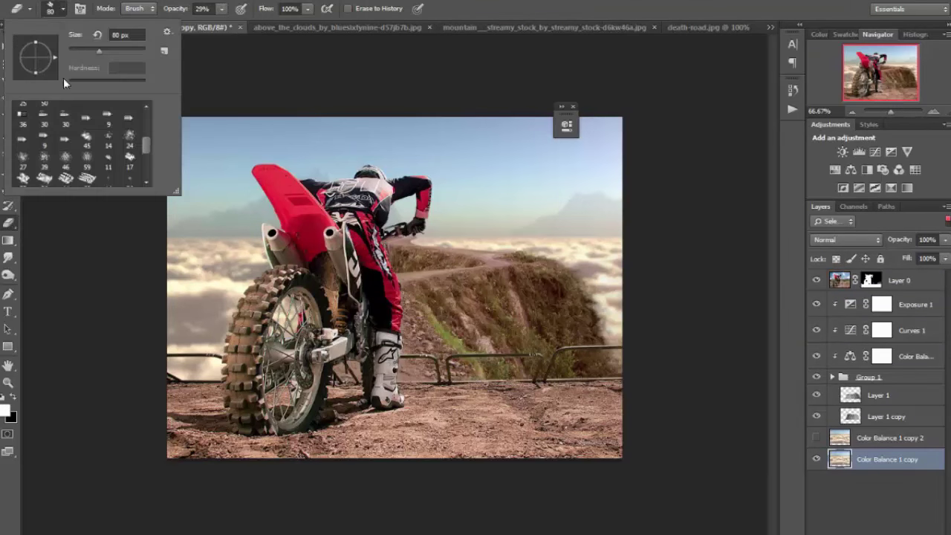
pyautogui.press('Return')
pyautogui.press(']')
pyautogui.press(']')
pyautogui.press(']')
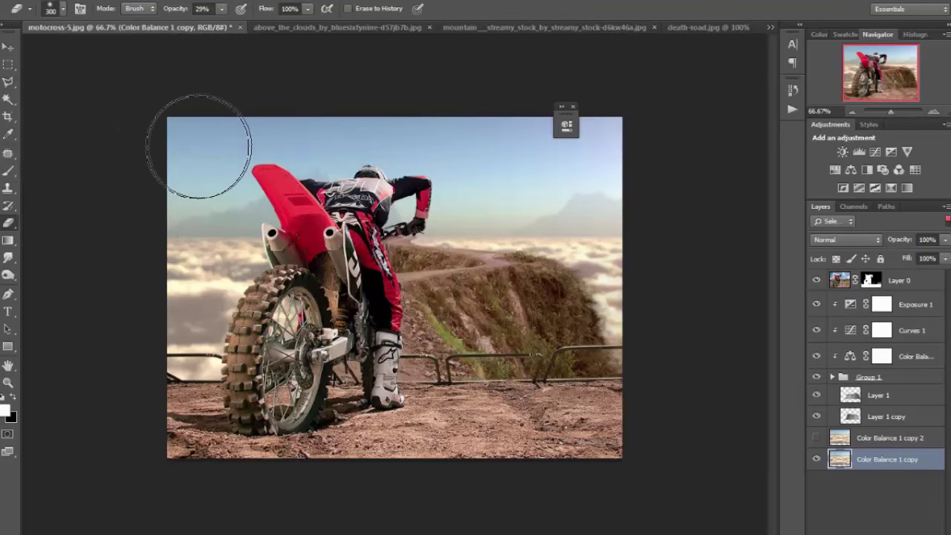
pyautogui.moveTo(205, 145)
pyautogui.mouseDown()
pyautogui.moveTo(636, 158)
pyautogui.moveTo(212, 170)
pyautogui.moveTo(222, 104)
pyautogui.mouseUp()
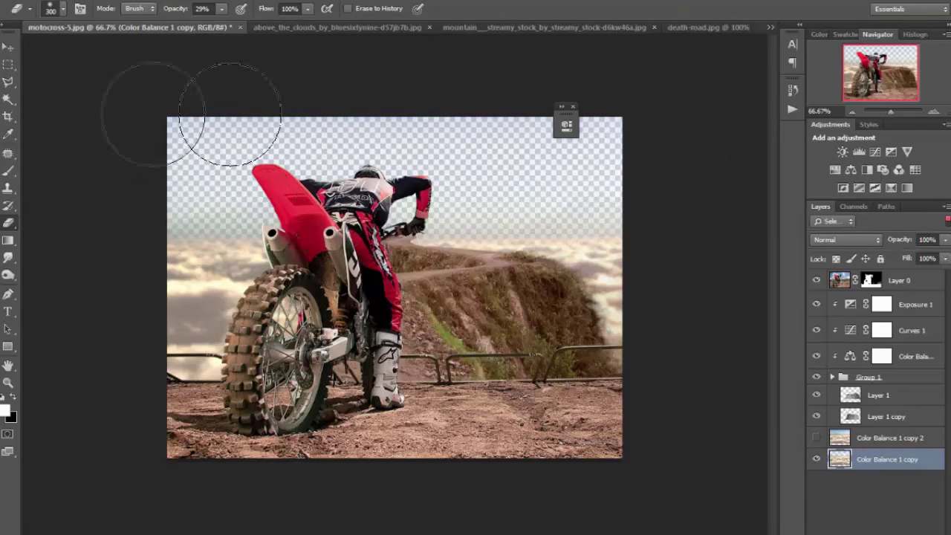
# - Show the duplicate clouds layer beneath Layer 0 and erase it to reveal the hillside
pyautogui.click(894, 439)
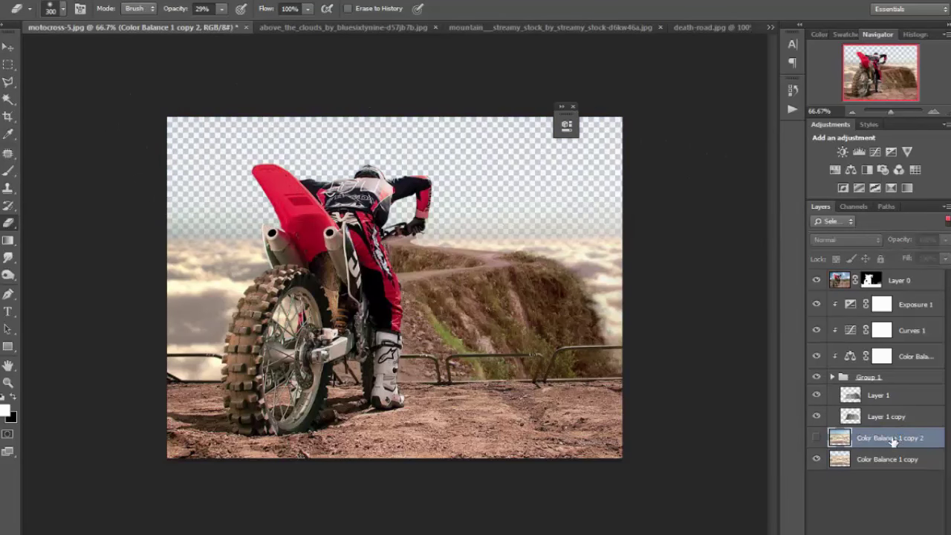
pyautogui.moveTo(907, 443); pyautogui.dragTo(909, 276)
pyautogui.click(816, 280)
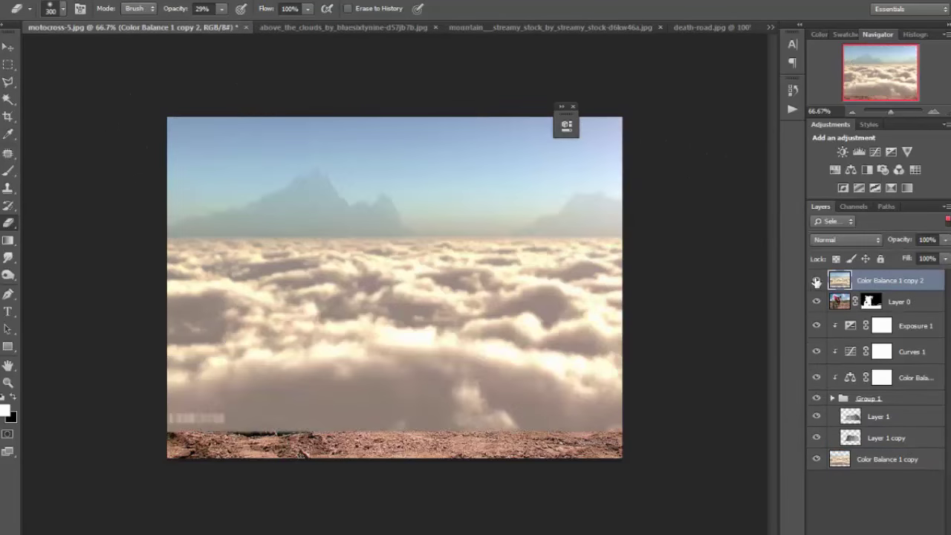
pyautogui.moveTo(921, 459); pyautogui.dragTo(895, 436)
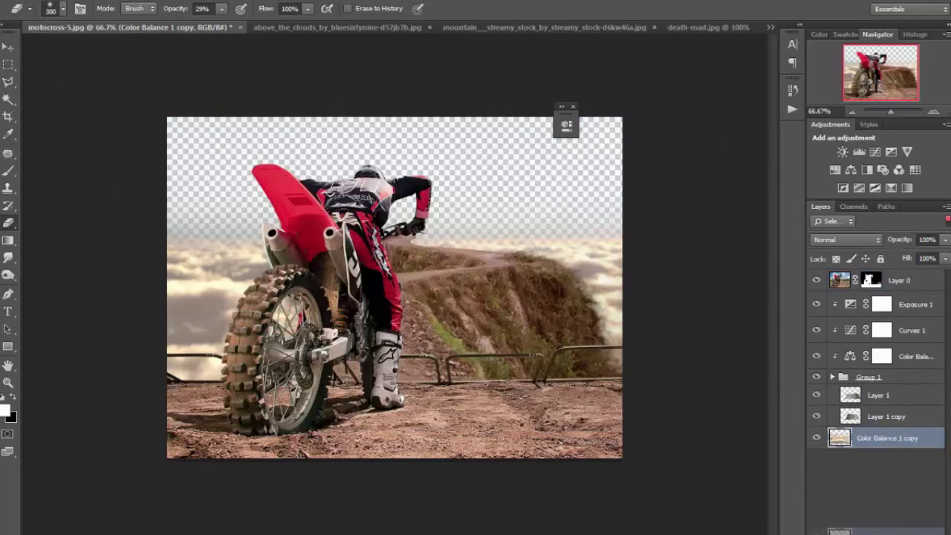
pyautogui.moveTo(899, 280)
pyautogui.mouseDown()
pyautogui.moveTo(896, 264)
pyautogui.moveTo(896, 290)
pyautogui.mouseUp()
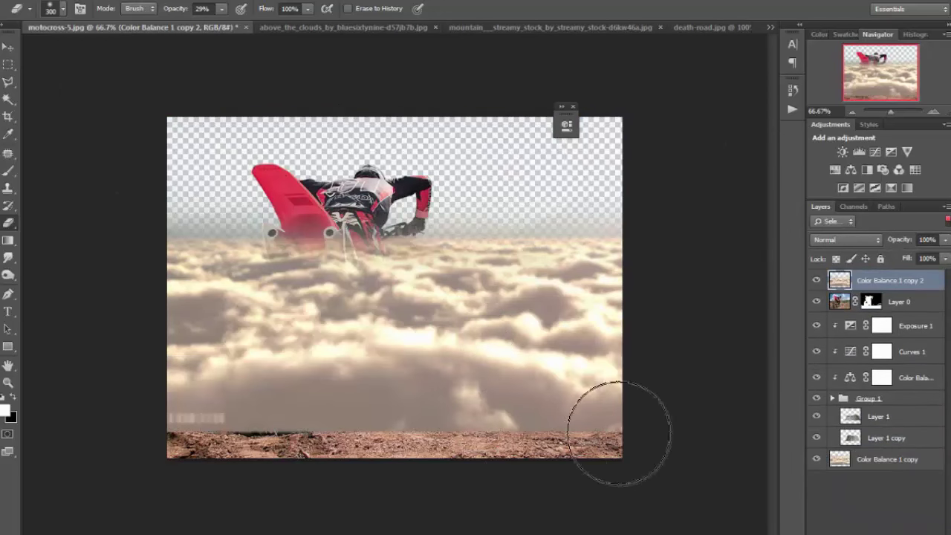
pyautogui.moveTo(193, 427)
pyautogui.mouseDown()
pyautogui.moveTo(536, 443)
pyautogui.moveTo(446, 393)
pyautogui.moveTo(418, 424)
pyautogui.moveTo(297, 307)
pyautogui.moveTo(315, 269)
pyautogui.moveTo(254, 339)
pyautogui.moveTo(319, 267)
pyautogui.moveTo(278, 331)
pyautogui.moveTo(357, 252)
pyautogui.mouseUp()
pyautogui.moveTo(889, 280); pyautogui.dragTo(889, 312)
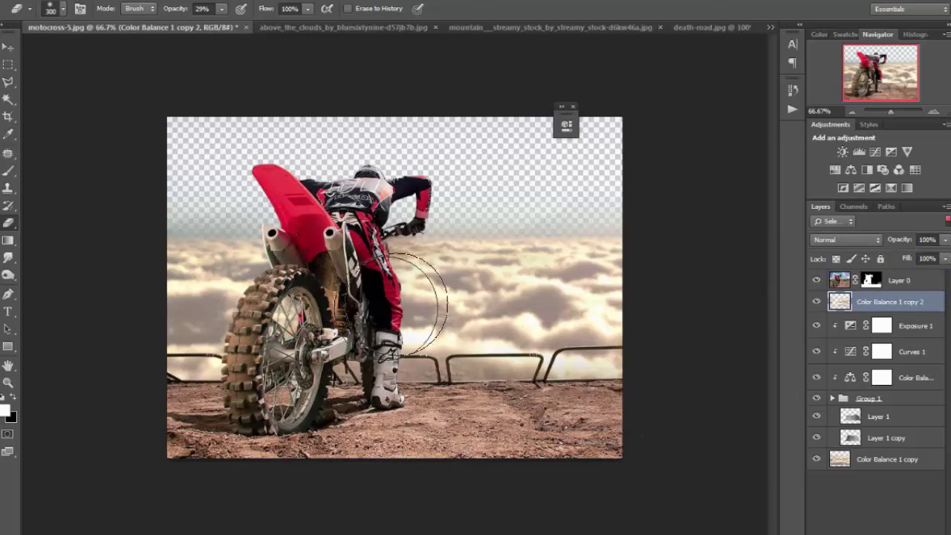
pyautogui.moveTo(416, 291)
pyautogui.mouseDown()
pyautogui.moveTo(478, 293)
pyautogui.moveTo(471, 259)
pyautogui.moveTo(477, 315)
pyautogui.moveTo(446, 349)
pyautogui.moveTo(382, 327)
pyautogui.moveTo(393, 267)
pyautogui.moveTo(468, 285)
pyautogui.mouseUp()
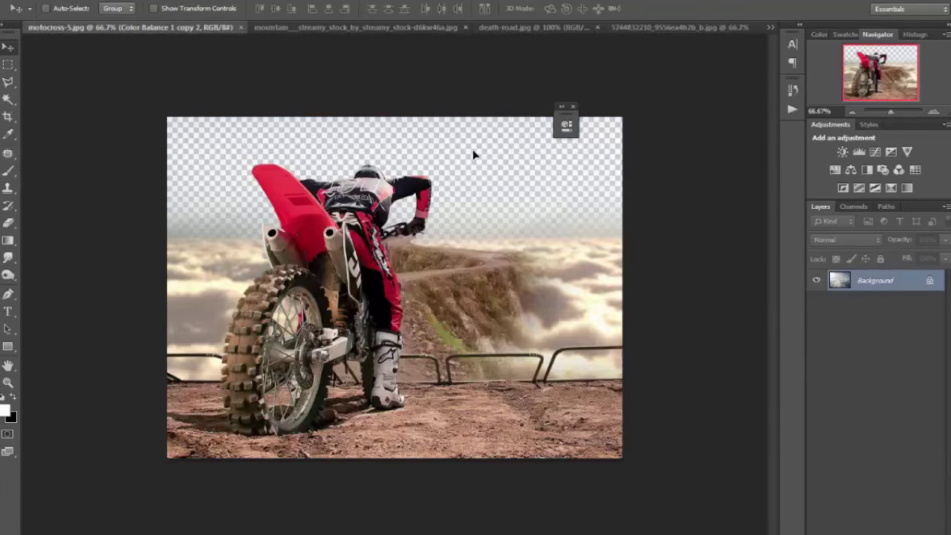
# - Drag the cloudy sky in as Layer 2, then duplicate it and flip the copy horizontally to cover the left sky
pyautogui.moveTo(921, 303); pyautogui.dragTo(891, 482)
pyautogui.moveTo(460, 111)
pyautogui.mouseDown()
pyautogui.moveTo(515, 228)
pyautogui.moveTo(555, 206)
pyautogui.moveTo(582, 213)
pyautogui.mouseUp()
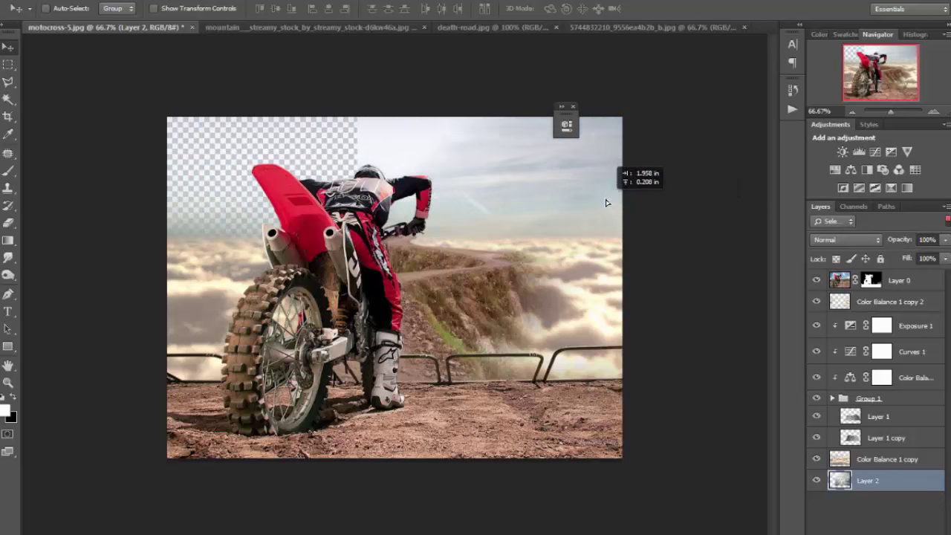
pyautogui.hotkey('ctrl', 'j')
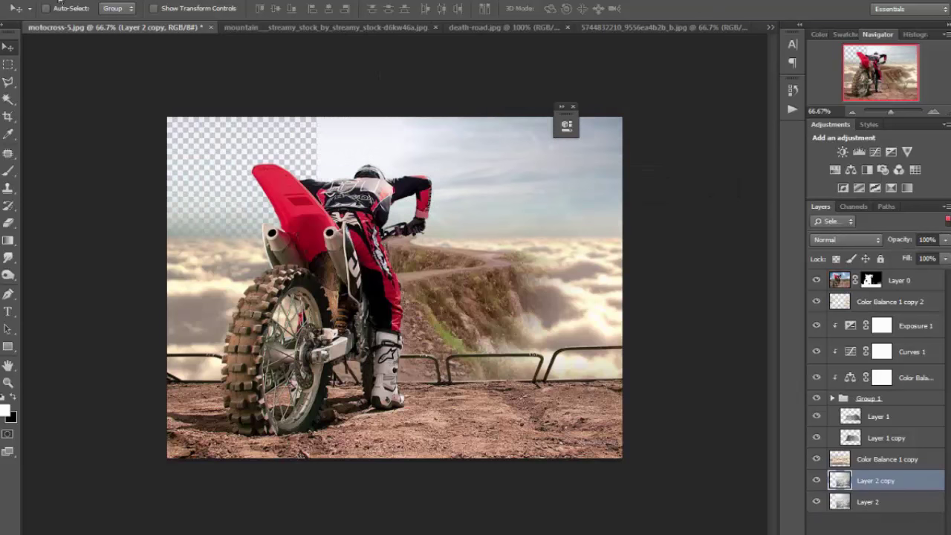
pyautogui.click(59, 2)
pyautogui.click(282, 393)
pyautogui.moveTo(282, 393); pyautogui.dragTo(97, 194)
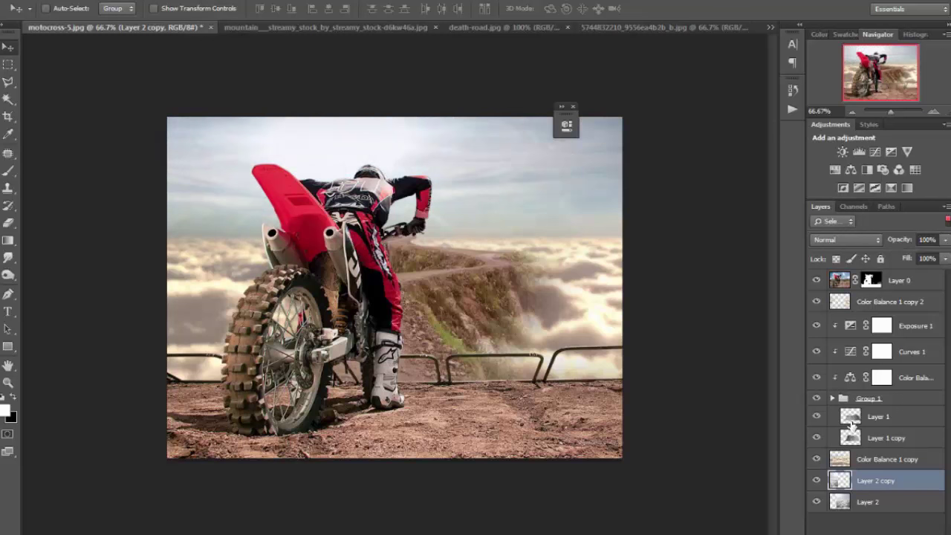
# - Squash Layer 1 and Layer 1 copy to about 95% height, then switch to the mountain lake photo
pyautogui.click(866, 442)
pyautogui.keyDown('shift'); pyautogui.click(870, 417); pyautogui.keyUp('shift')
pyautogui.hotkey('ctrl', 't')
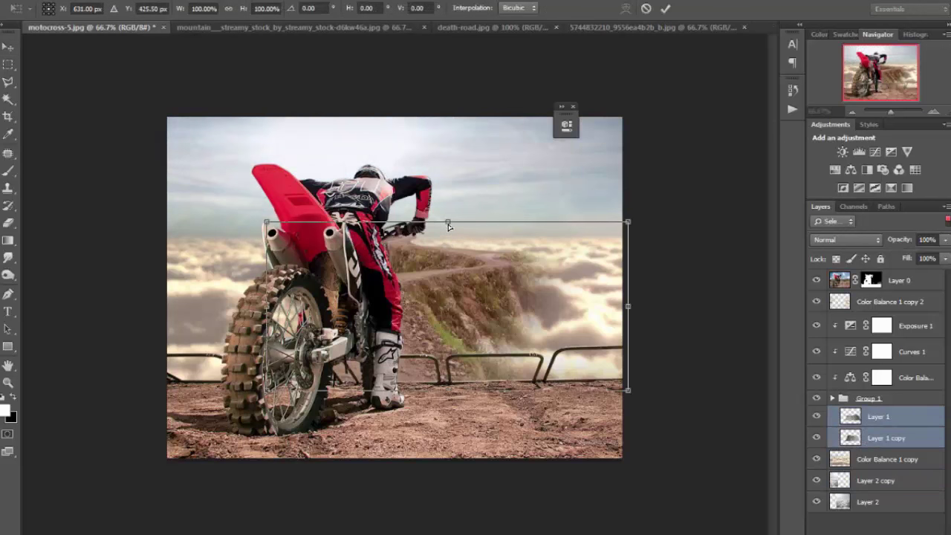
pyautogui.moveTo(447, 223); pyautogui.dragTo(448, 231)
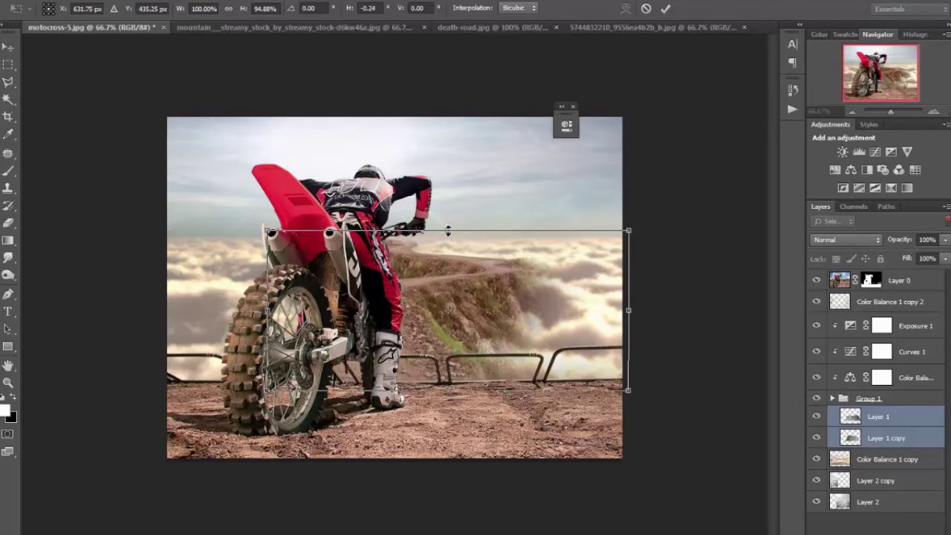
pyautogui.press('Return')
pyautogui.click(316, 27)
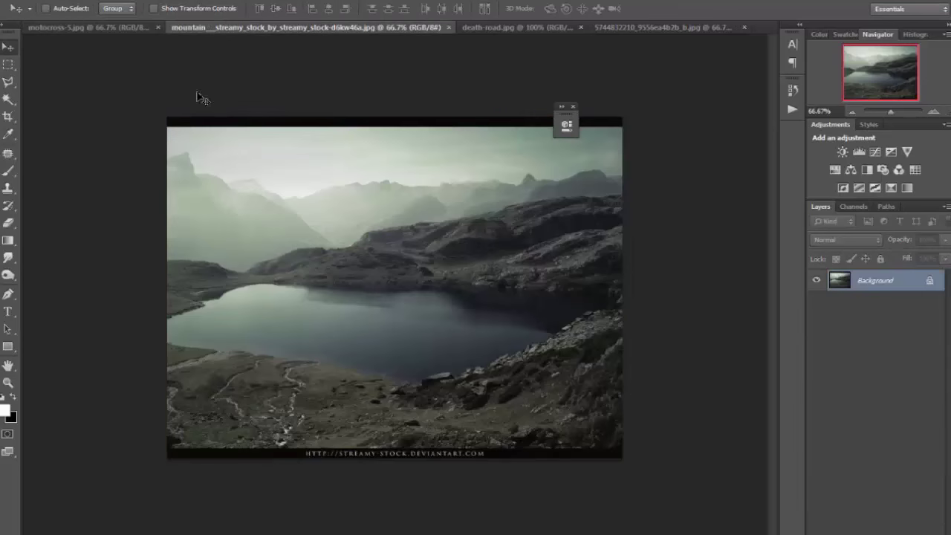
# - Copy the misty mountains from the lake photo onto the composition's horizon as Layer 3
pyautogui.press('m')
pyautogui.moveTo(167, 127); pyautogui.dragTo(624, 289)
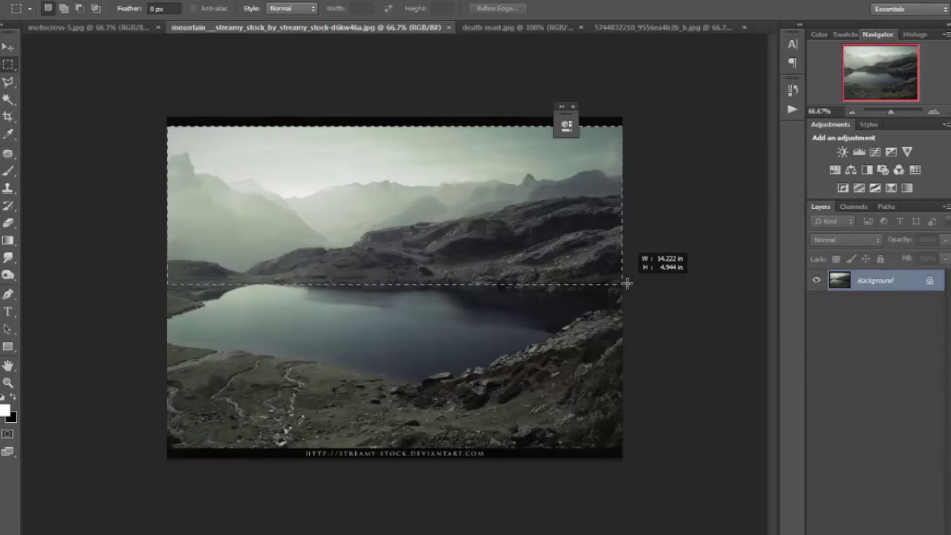
pyautogui.press('v')
pyautogui.moveTo(592, 286)
pyautogui.mouseDown()
pyautogui.moveTo(542, 184)
pyautogui.moveTo(497, 208)
pyautogui.mouseUp()
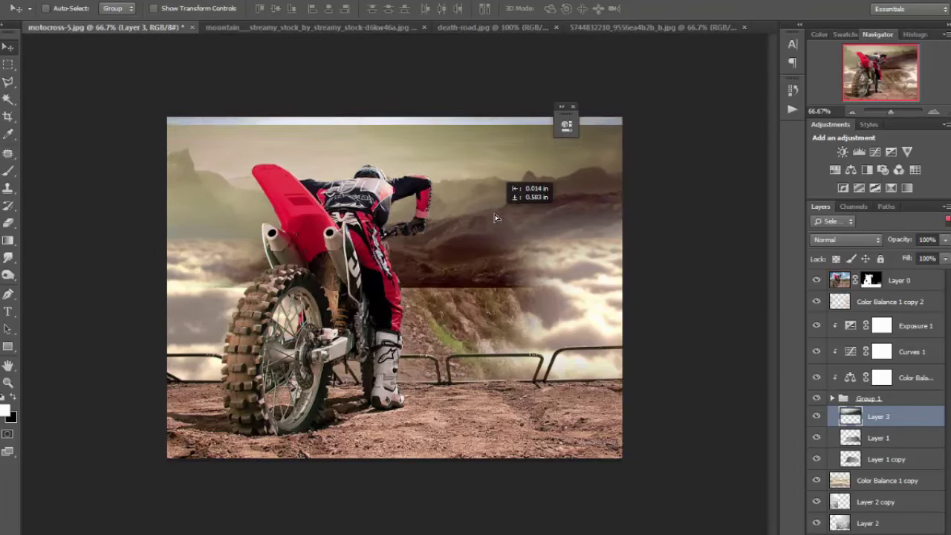
pyautogui.moveTo(497, 208); pyautogui.dragTo(496, 205)
# - Erase the mountain layer's lower and top edges into the sky and lower it slightly
pyautogui.press('e')
pyautogui.moveTo(490, 262); pyautogui.dragTo(594, 294)
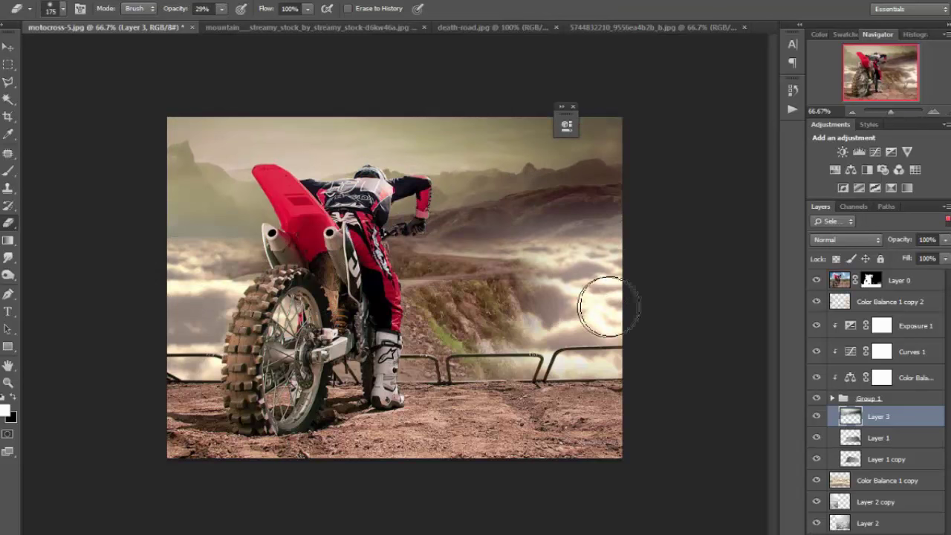
pyautogui.moveTo(253, 130)
pyautogui.mouseDown()
pyautogui.moveTo(488, 144)
pyautogui.moveTo(206, 144)
pyautogui.moveTo(361, 127)
pyautogui.moveTo(325, 147)
pyautogui.moveTo(380, 131)
pyautogui.moveTo(664, 144)
pyautogui.moveTo(211, 139)
pyautogui.mouseUp()
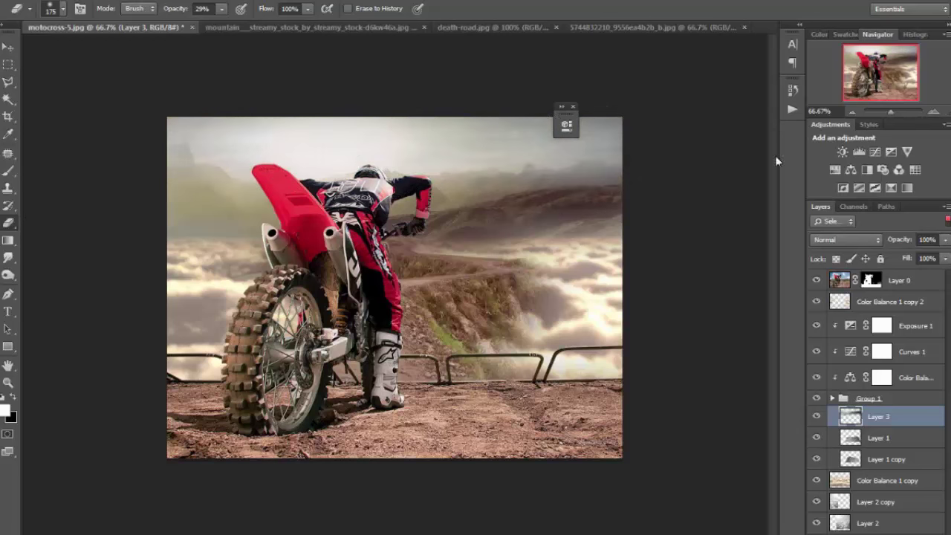
pyautogui.press('v')
pyautogui.moveTo(529, 204); pyautogui.dragTo(527, 216)
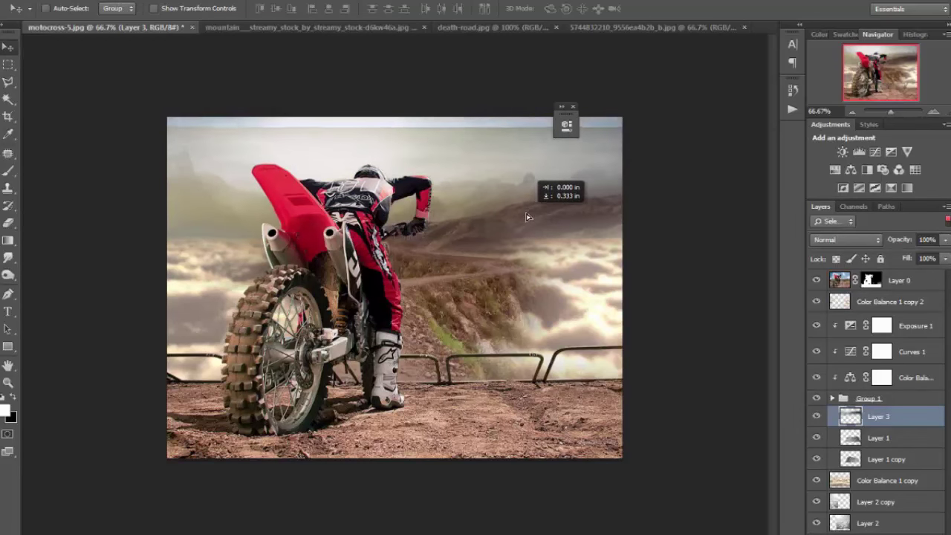
pyautogui.press('e')
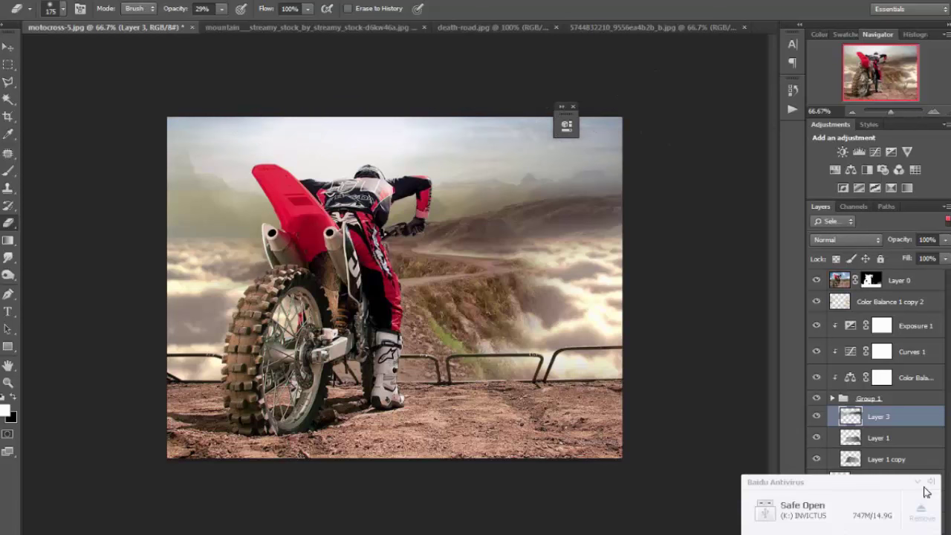
# - Add a Color Balance adjustment on the Layer 2 copy sky, shifting midtones toward red and yellow
pyautogui.click(920, 512)
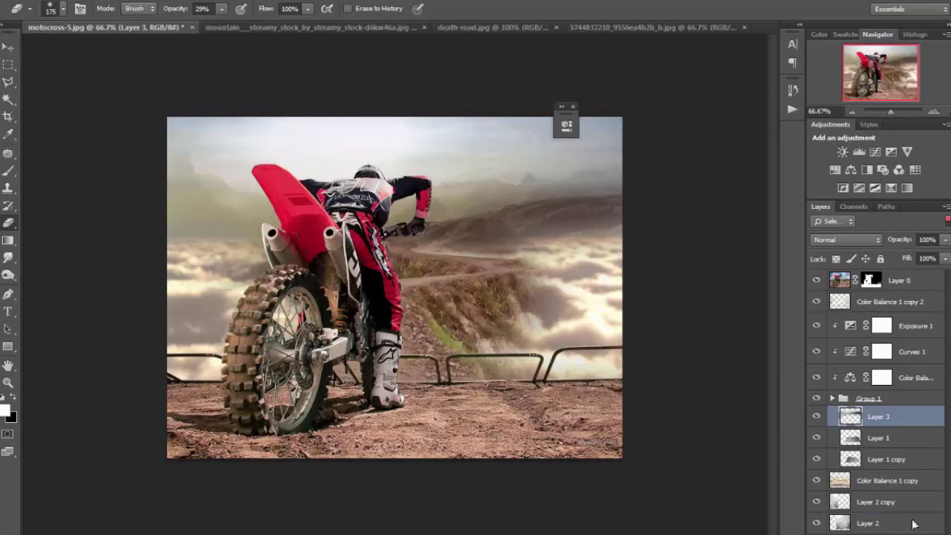
pyautogui.click(885, 508)
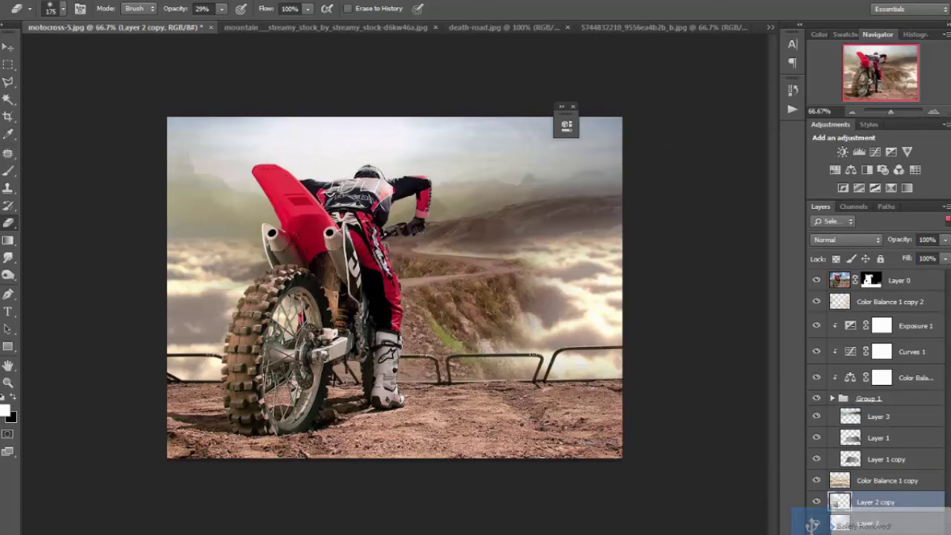
pyautogui.click(811, 529)
pyautogui.click(840, 398)
pyautogui.moveTo(520, 96); pyautogui.dragTo(687, 84)
pyautogui.moveTo(658, 166); pyautogui.dragTo(675, 165)
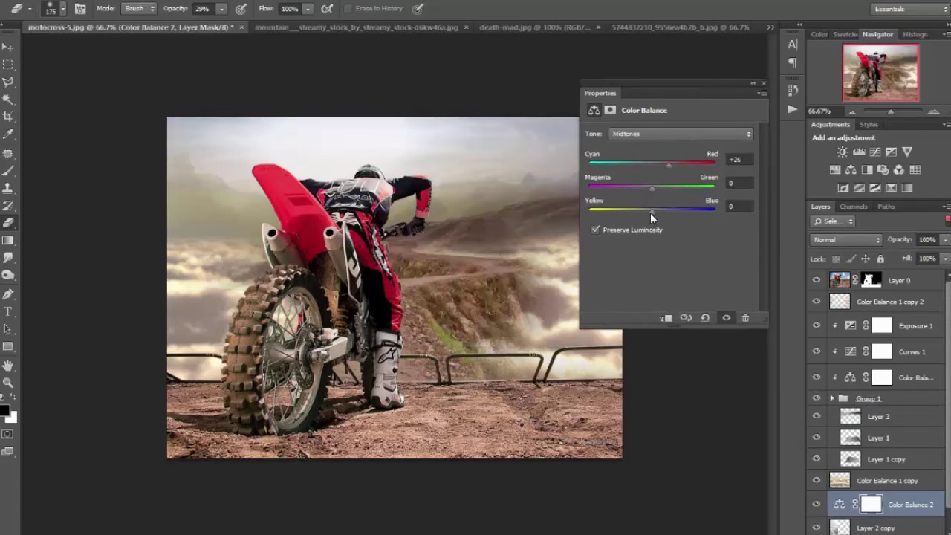
pyautogui.moveTo(650, 212); pyautogui.dragTo(608, 218)
# - Tint the shadows toward red and yellow and the highlights toward yellow
pyautogui.click(672, 134)
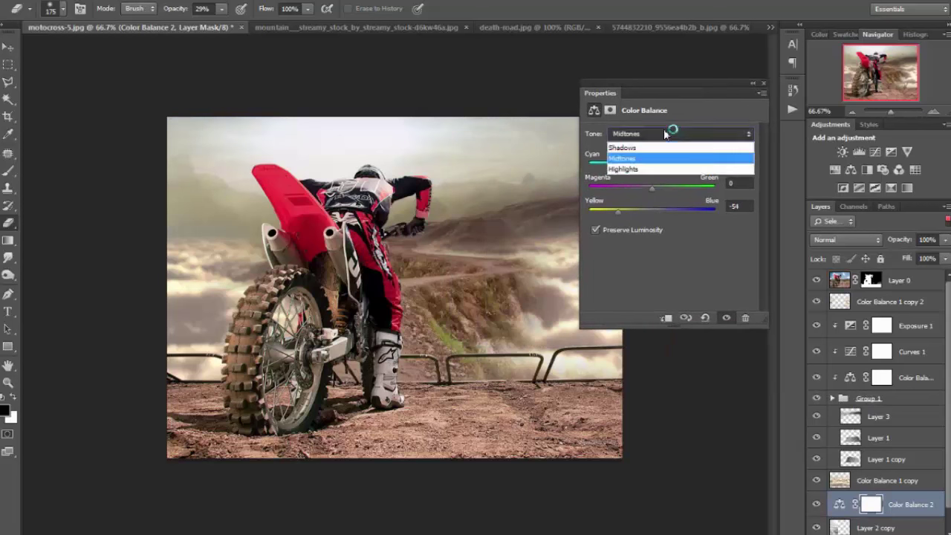
pyautogui.click(646, 147)
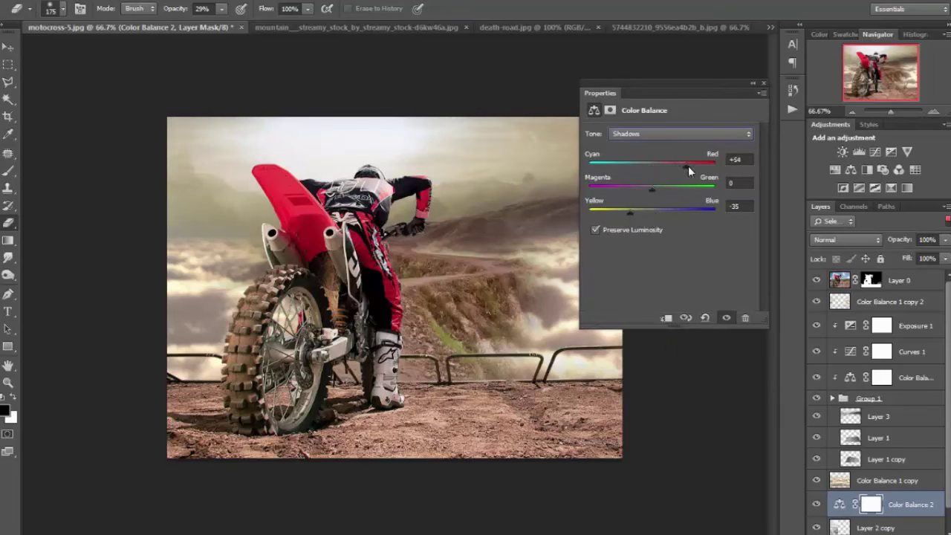
pyautogui.moveTo(630, 213)
pyautogui.mouseDown()
pyautogui.moveTo(620, 211)
pyautogui.moveTo(643, 213)
pyautogui.mouseUp()
pyautogui.click(684, 135)
pyautogui.click(655, 169)
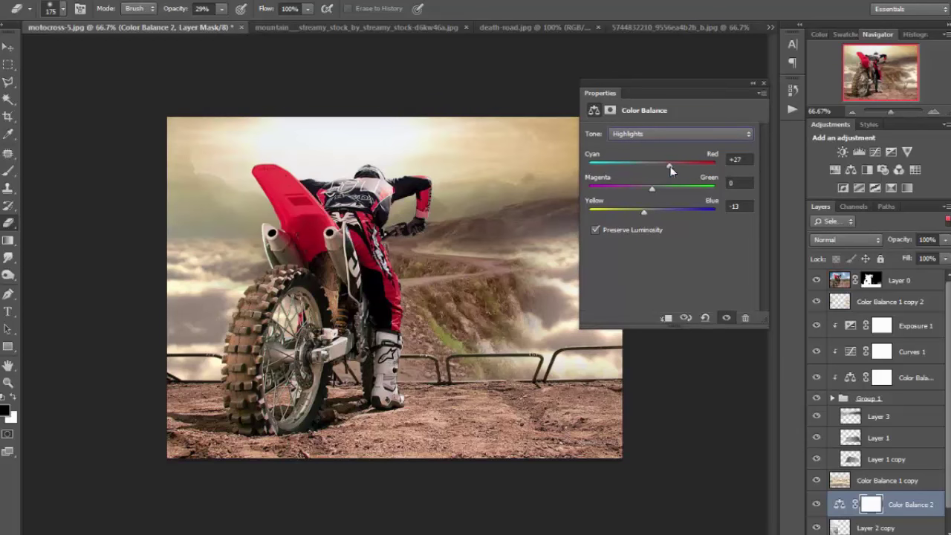
pyautogui.moveTo(669, 166); pyautogui.dragTo(667, 166)
pyautogui.click(752, 82)
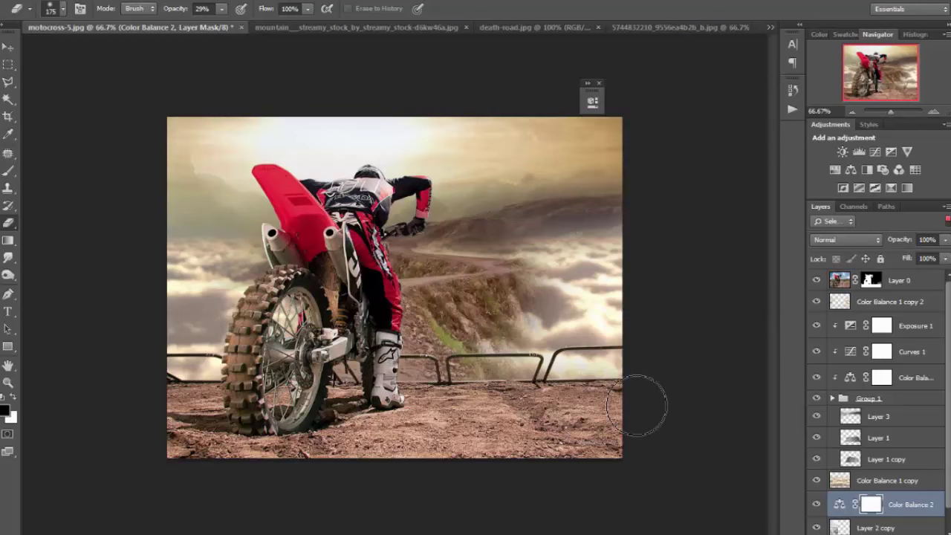
pyautogui.click(906, 282)
# - Add Curves 2 and Curves 3 above Layer 0, bending Curves 3 downward to darken the scene
pyautogui.click(854, 531)
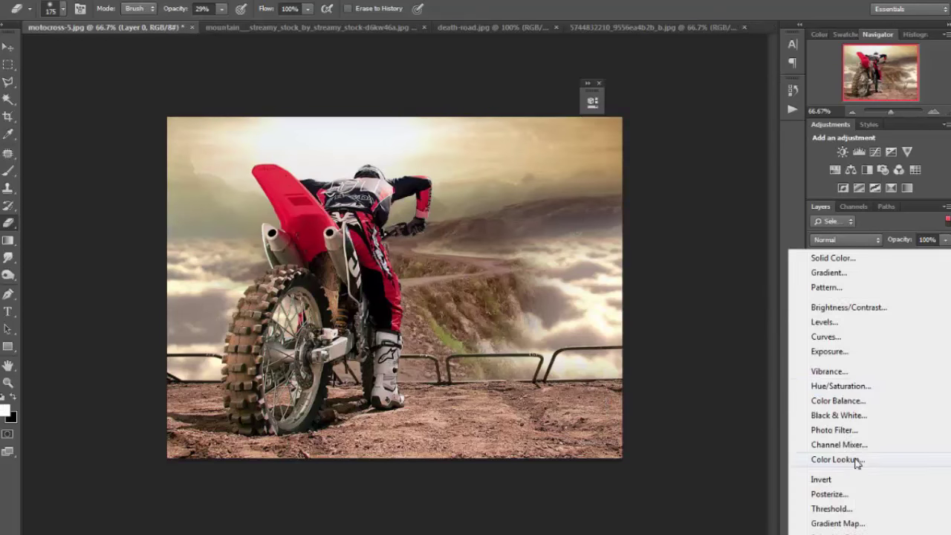
pyautogui.click(824, 337)
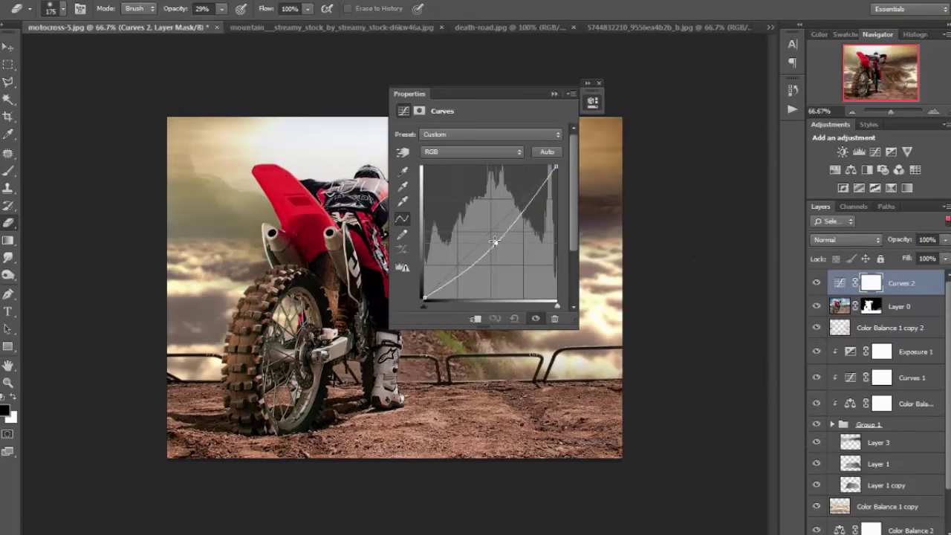
pyautogui.click(552, 94)
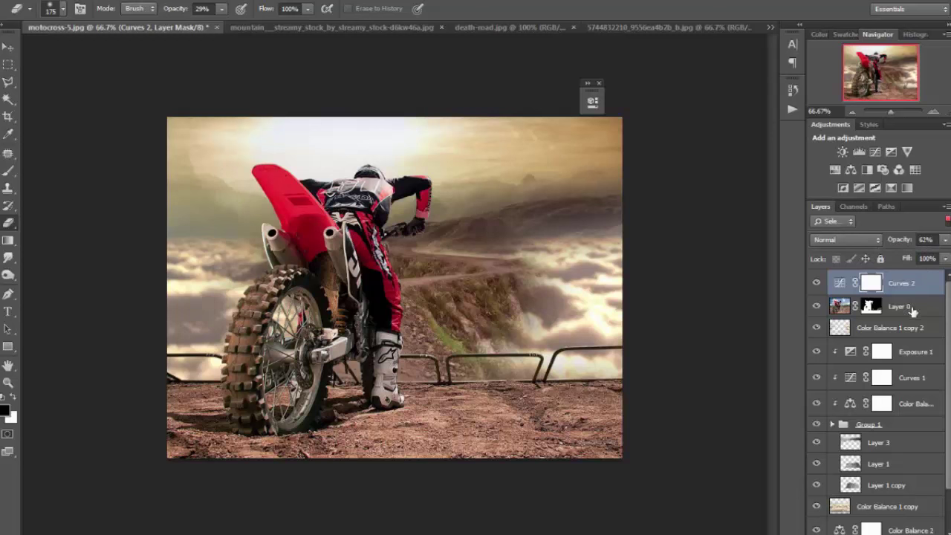
pyautogui.click(912, 311)
pyautogui.click(826, 337)
pyautogui.moveTo(489, 233); pyautogui.dragTo(501, 243)
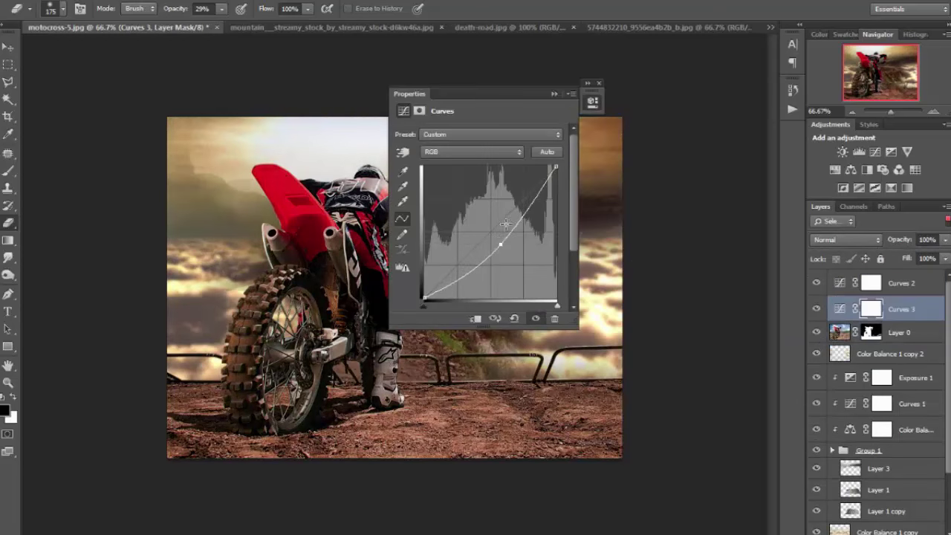
# - Invert the Curves 3 mask, paint darkening back over the ground, bike and rider at 43%, then add Layer 4
pyautogui.click(553, 95)
pyautogui.hotkey('ctrl', 'i')
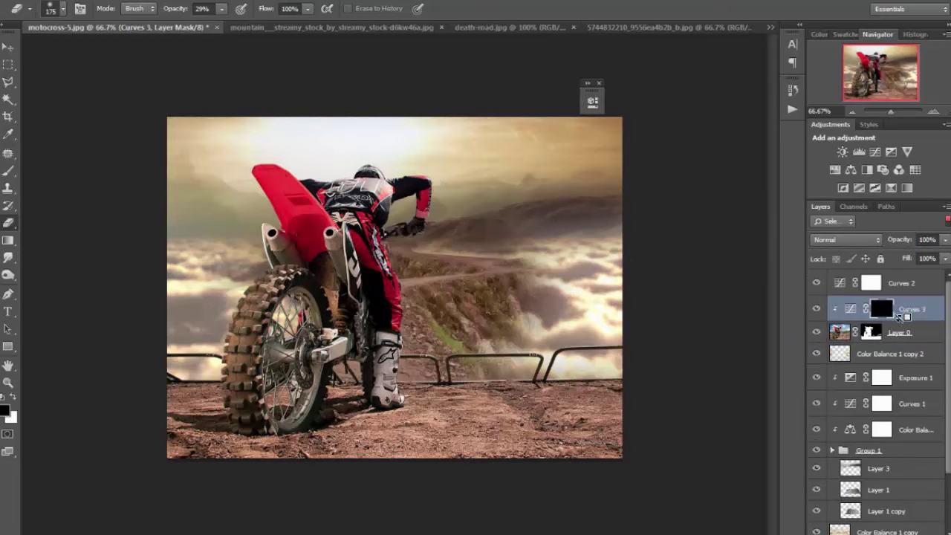
pyautogui.moveTo(225, 13); pyautogui.dragTo(235, 15)
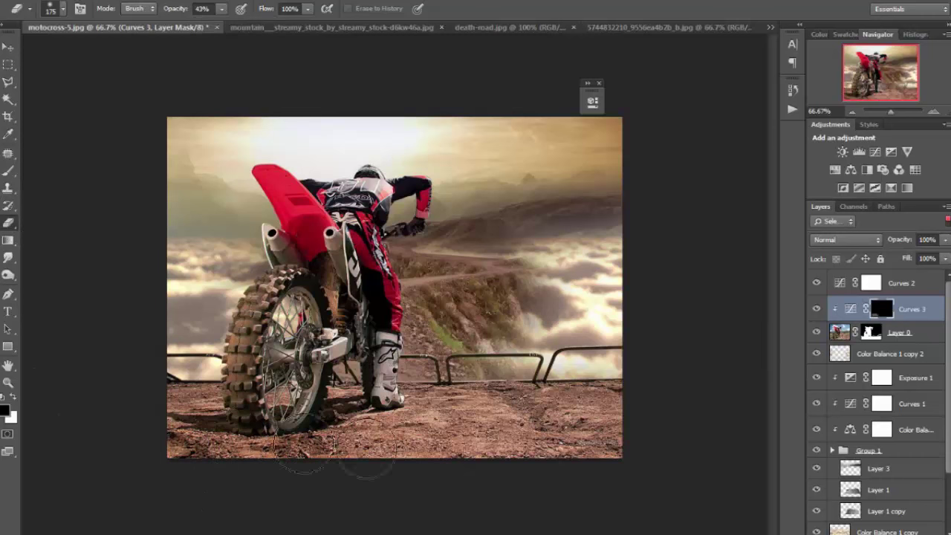
pyautogui.moveTo(297, 446); pyautogui.dragTo(562, 462)
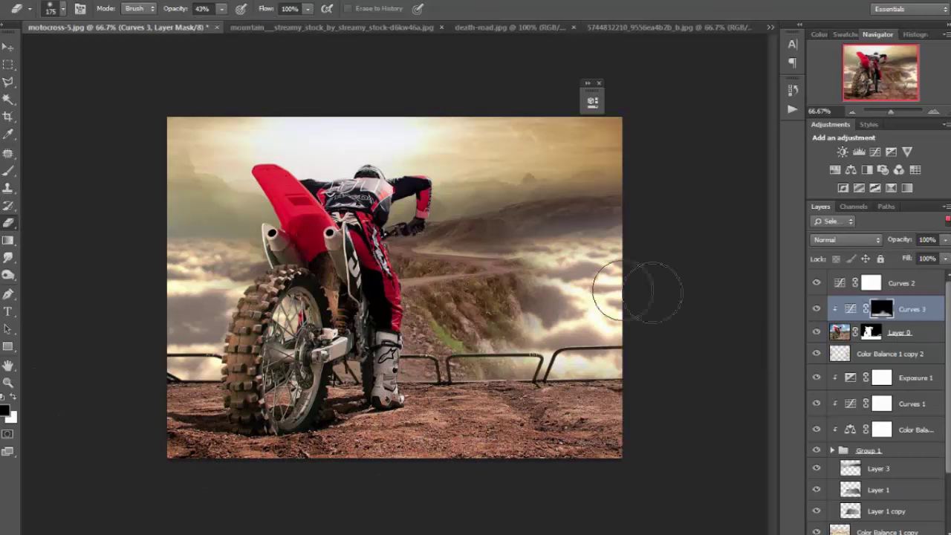
pyautogui.hotkey('ctrl', '+')
pyautogui.press('[')
pyautogui.press('[')
pyautogui.press('[')
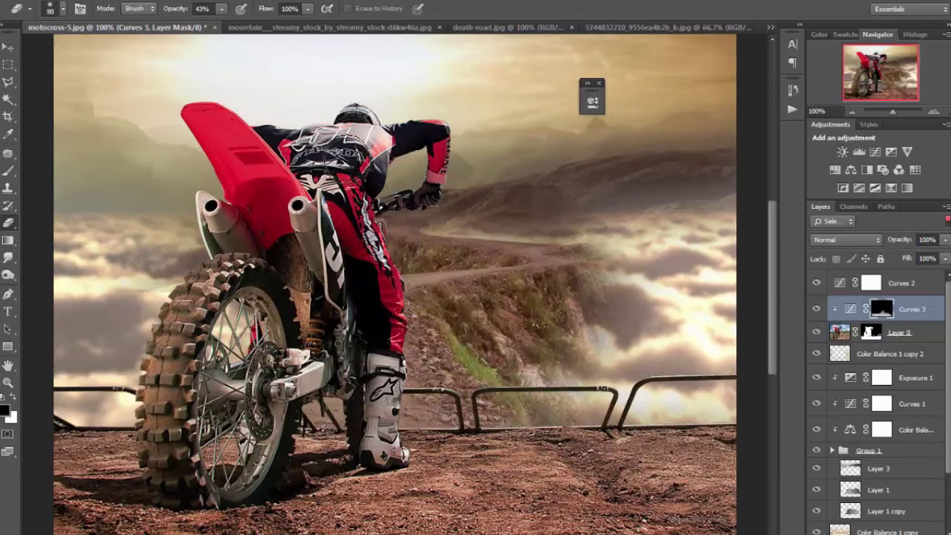
pyautogui.moveTo(227, 126)
pyautogui.mouseDown()
pyautogui.moveTo(178, 338)
pyautogui.moveTo(215, 286)
pyautogui.moveTo(321, 327)
pyautogui.moveTo(383, 427)
pyautogui.mouseUp()
pyautogui.moveTo(386, 357)
pyautogui.mouseDown()
pyautogui.moveTo(336, 266)
pyautogui.moveTo(340, 166)
pyautogui.moveTo(375, 137)
pyautogui.mouseUp()
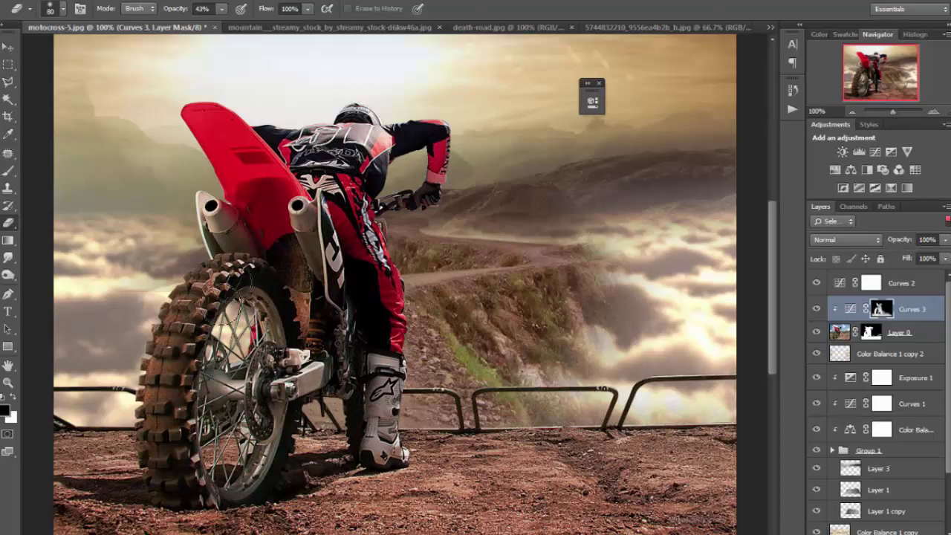
pyautogui.hotkey('ctrl', 'shift', 'alt', 'n')
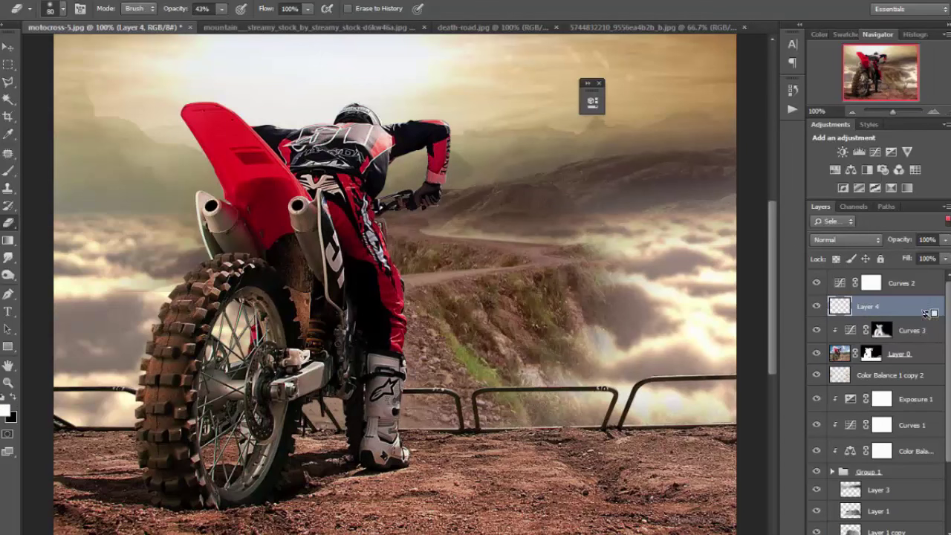
# - Clip Layer 4 to the rider layer and shade the rear wheel and swingarm with a 27% black brush
pyautogui.keyDown('alt'); pyautogui.click(925, 314); pyautogui.keyUp('alt')
pyautogui.press('b')
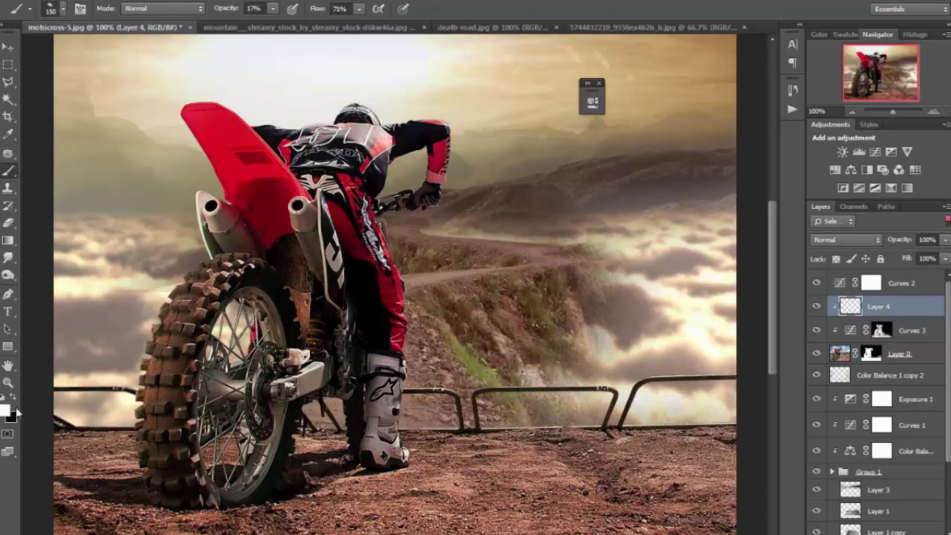
pyautogui.press('x')
pyautogui.click(66, 9)
pyautogui.click(65, 8)
pyautogui.moveTo(272, 8); pyautogui.dragTo(285, 30)
pyautogui.press('[')
pyautogui.moveTo(226, 282); pyautogui.dragTo(283, 475)
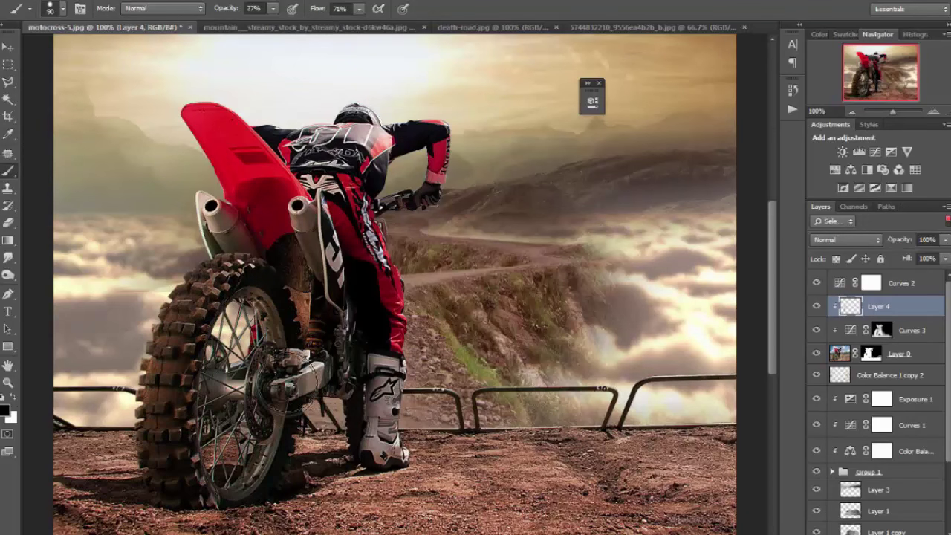
pyautogui.moveTo(293, 286)
pyautogui.mouseDown()
pyautogui.moveTo(312, 357)
pyautogui.moveTo(227, 461)
pyautogui.moveTo(349, 464)
pyautogui.mouseUp()
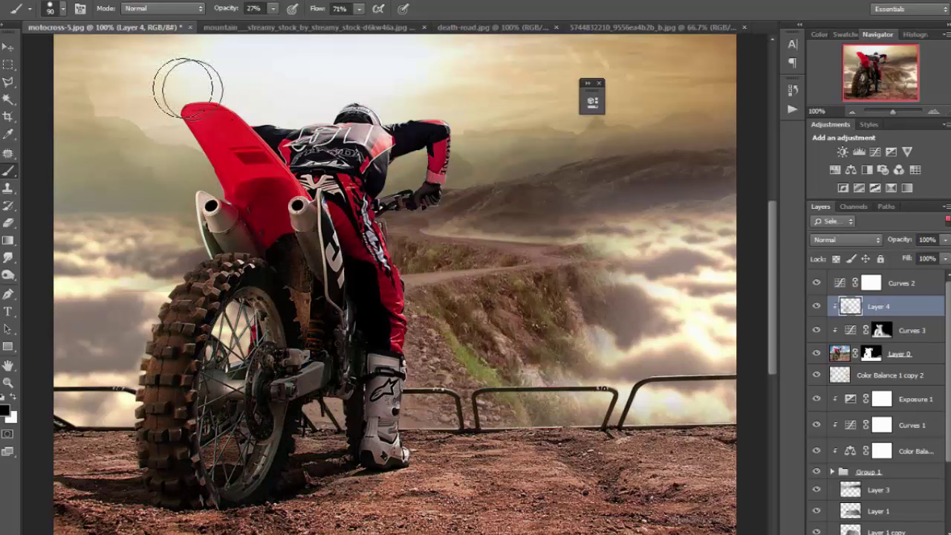
# - With a size 50 brush, shade the ground below the wheel, the boot, legs and red fender
pyautogui.click(65, 8)
pyautogui.press('Return')
pyautogui.moveTo(282, 519)
pyautogui.mouseDown()
pyautogui.moveTo(357, 483)
pyautogui.moveTo(312, 476)
pyautogui.moveTo(401, 520)
pyautogui.moveTo(383, 453)
pyautogui.mouseUp()
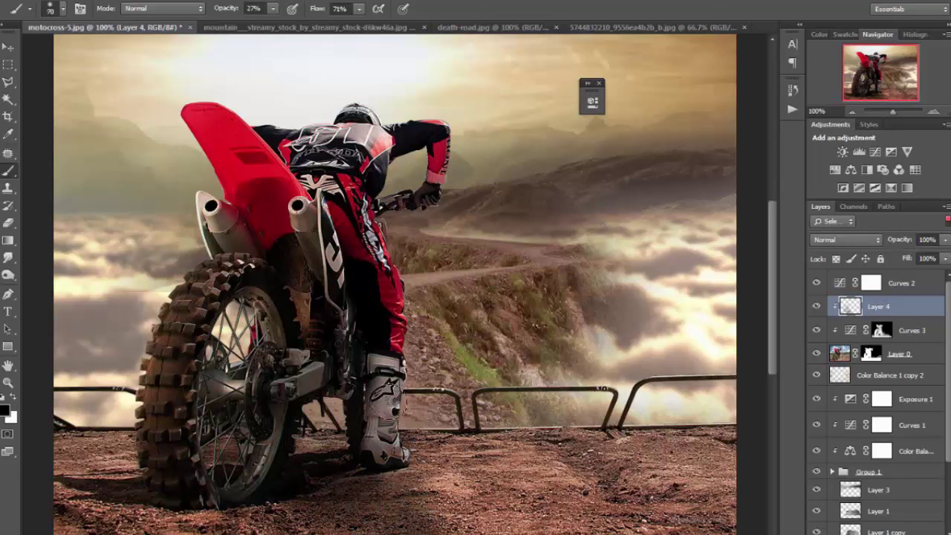
pyautogui.press('[')
pyautogui.press('[')
pyautogui.moveTo(381, 356); pyautogui.dragTo(381, 445)
pyautogui.moveTo(361, 261); pyautogui.dragTo(291, 183)
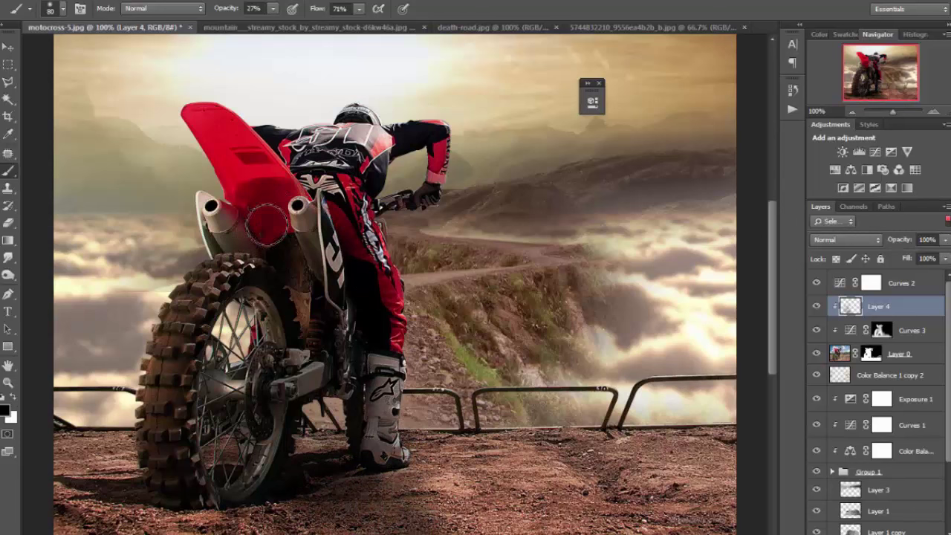
pyautogui.moveTo(266, 223); pyautogui.dragTo(189, 107)
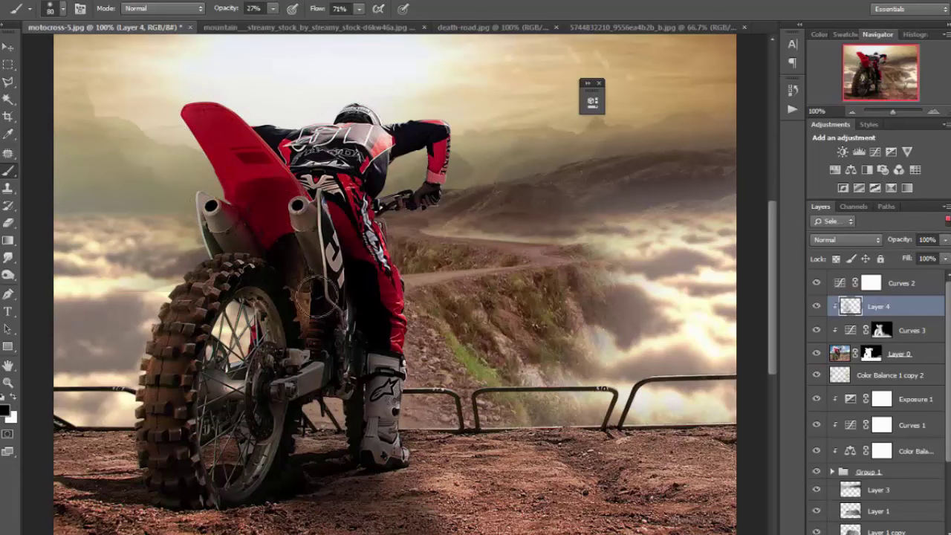
pyautogui.moveTo(316, 294)
pyautogui.mouseDown()
pyautogui.moveTo(320, 178)
pyautogui.moveTo(371, 133)
pyautogui.mouseUp()
# - With a smaller brush, darken the boot and shin, the tyre's left side and behind the shock
pyautogui.press('[')
pyautogui.press('[')
pyautogui.press('[')
pyautogui.moveTo(370, 350); pyautogui.dragTo(378, 372)
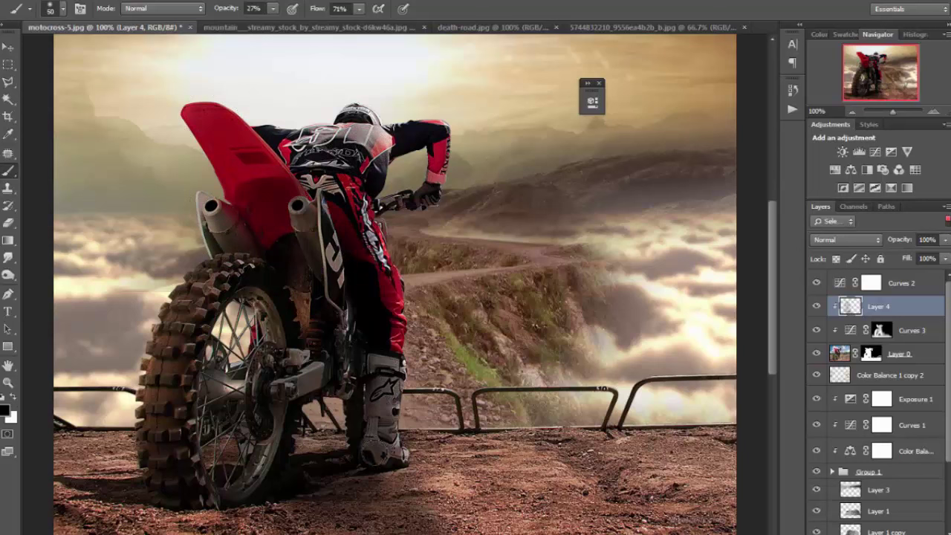
pyautogui.moveTo(378, 454); pyautogui.dragTo(382, 397)
pyautogui.moveTo(162, 413); pyautogui.dragTo(176, 408)
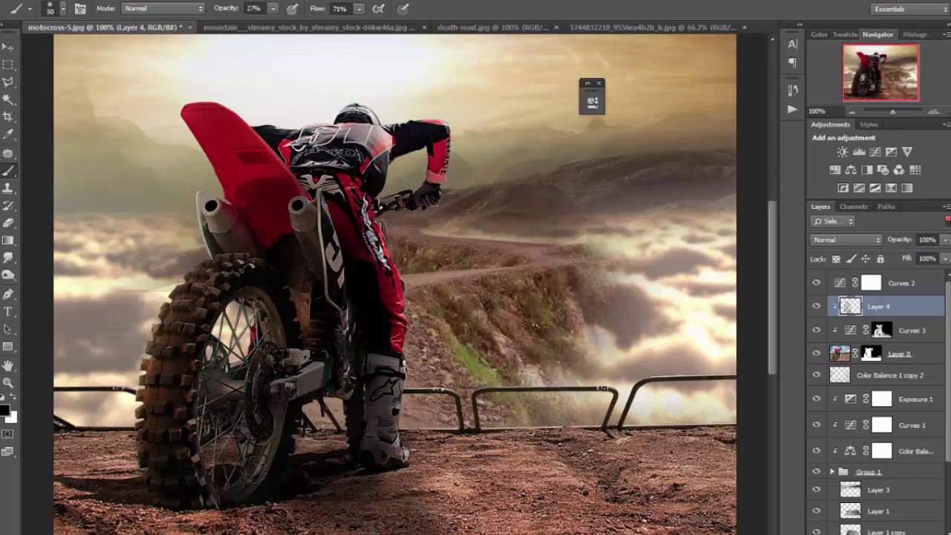
pyautogui.moveTo(312, 380); pyautogui.dragTo(306, 327)
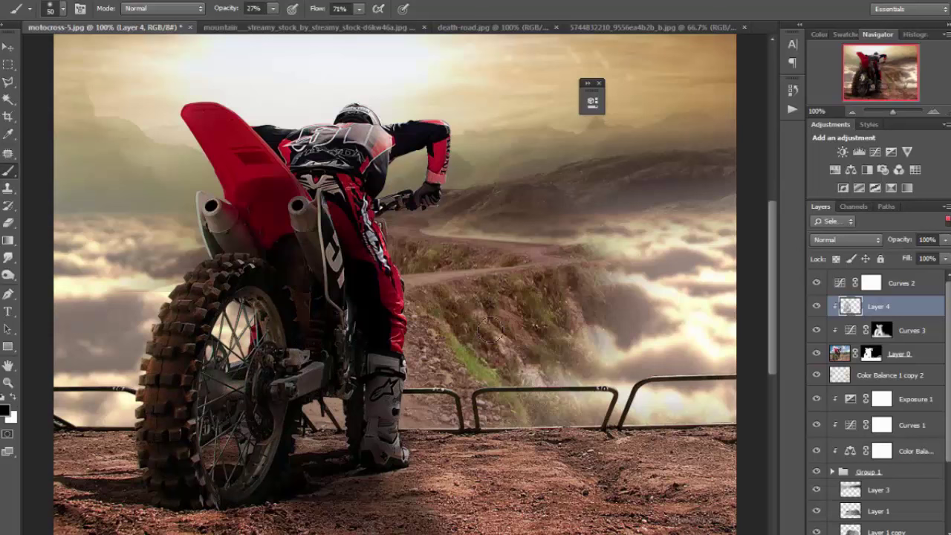
# - Shade the rider's back up to the shoulder and the lower left of the rear tyre
pyautogui.moveTo(366, 215)
pyautogui.mouseDown()
pyautogui.moveTo(245, 152)
pyautogui.moveTo(290, 208)
pyautogui.moveTo(375, 148)
pyautogui.mouseUp()
pyautogui.moveTo(372, 347)
pyautogui.mouseDown()
pyautogui.moveTo(319, 193)
pyautogui.moveTo(400, 147)
pyautogui.mouseUp()
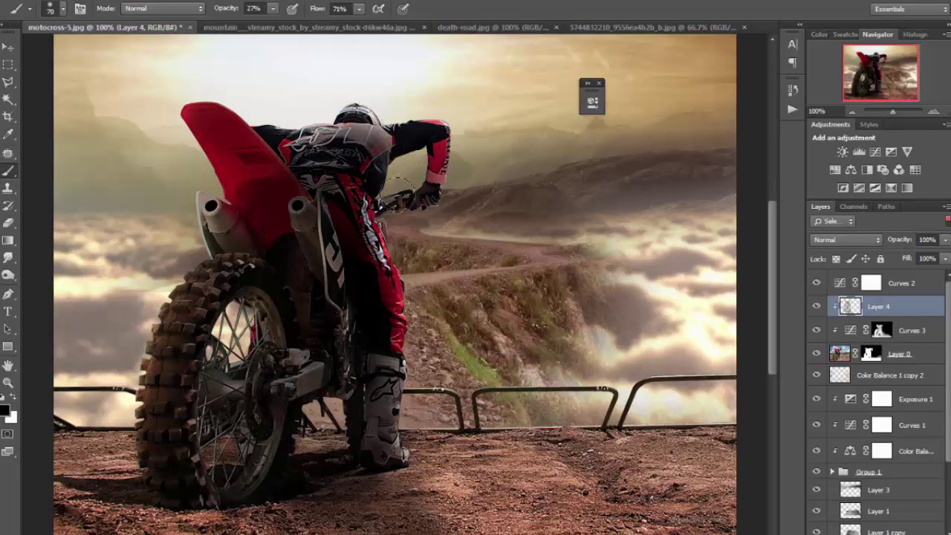
pyautogui.hotkey('ctrl', '-')
pyautogui.hotkey('ctrl', '-')
pyautogui.hotkey('ctrl', '+')
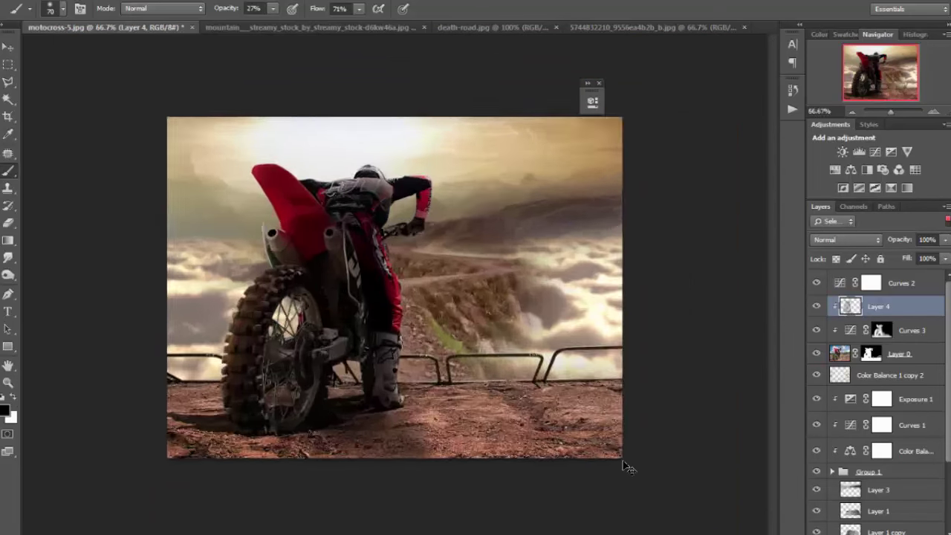
pyautogui.hotkey('ctrl', '+')
pyautogui.moveTo(165, 335)
pyautogui.mouseDown()
pyautogui.moveTo(143, 461)
pyautogui.moveTo(231, 264)
pyautogui.mouseUp()
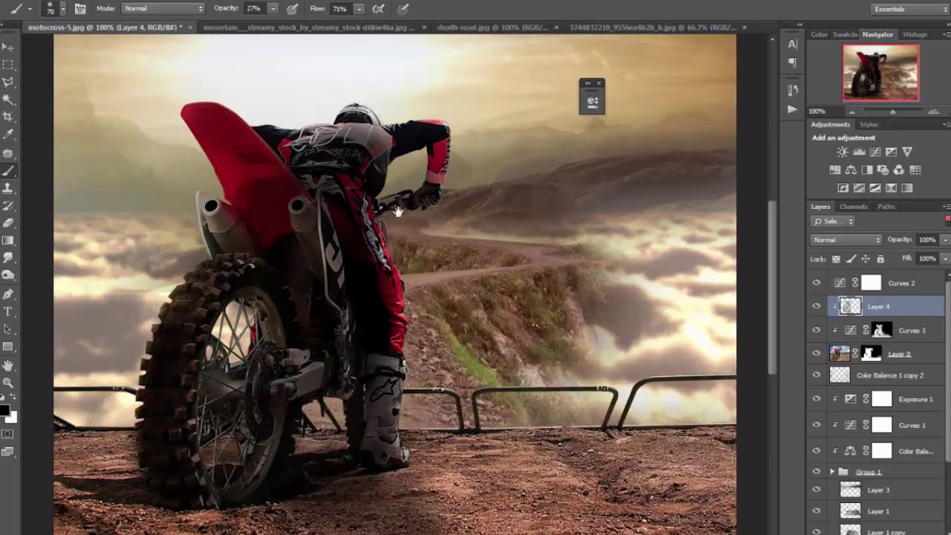
pyautogui.hotkey('ctrl', '+')
pyautogui.hotkey('ctrl', '+')
# - Add Layer 5 clipped to Layer 4, set a size 7 brush, zoom onto the helmet and open the foreground colour
pyautogui.hotkey('ctrl', 'shift', 'alt', 'n')
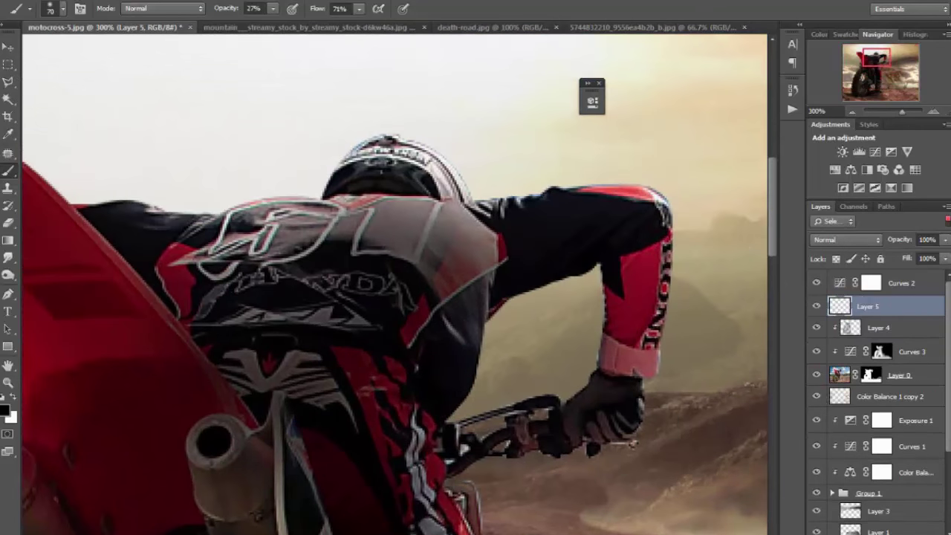
pyautogui.keyDown('alt'); pyautogui.click(891, 316); pyautogui.keyUp('alt')
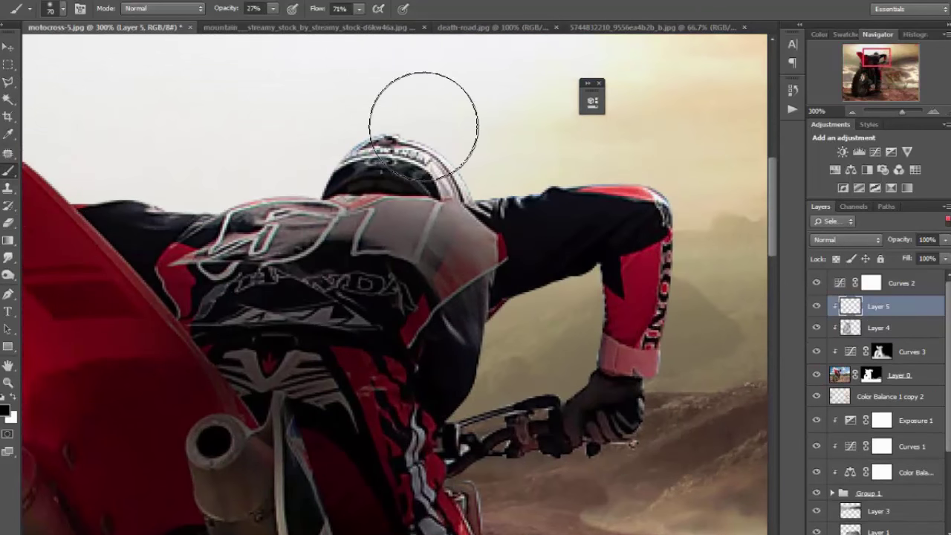
pyautogui.press('[')
pyautogui.press('[')
pyautogui.press('[')
pyautogui.moveTo(72, 203); pyautogui.dragTo(251, 270)
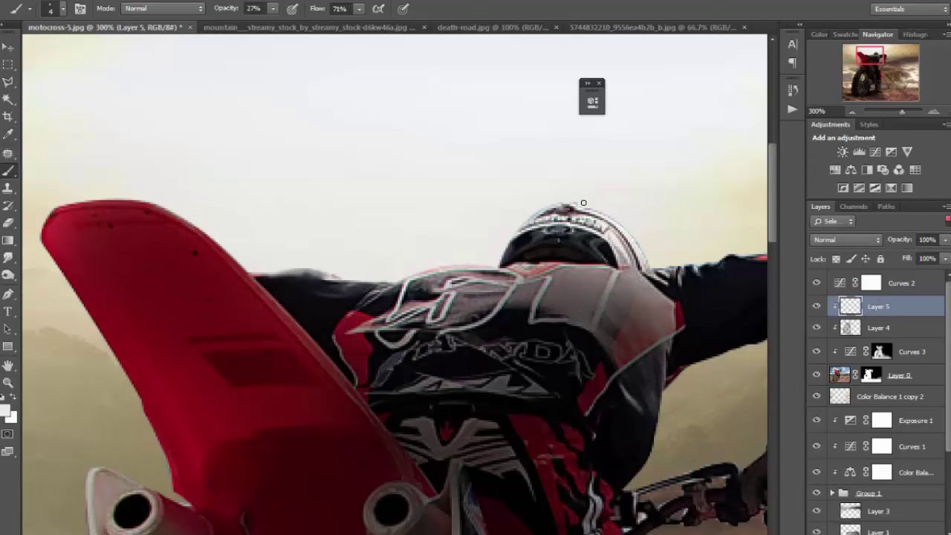
pyautogui.scroll(1, 190, 291)
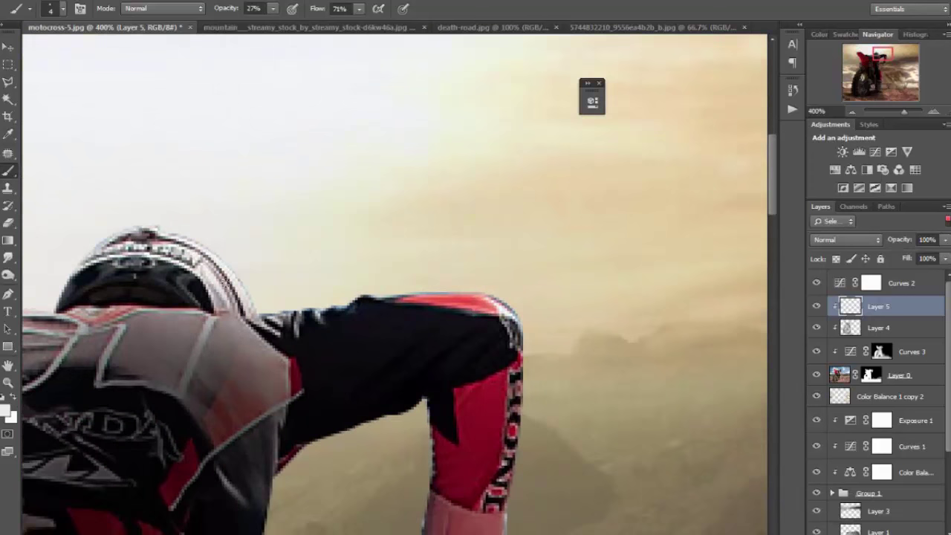
pyautogui.click(6, 408)
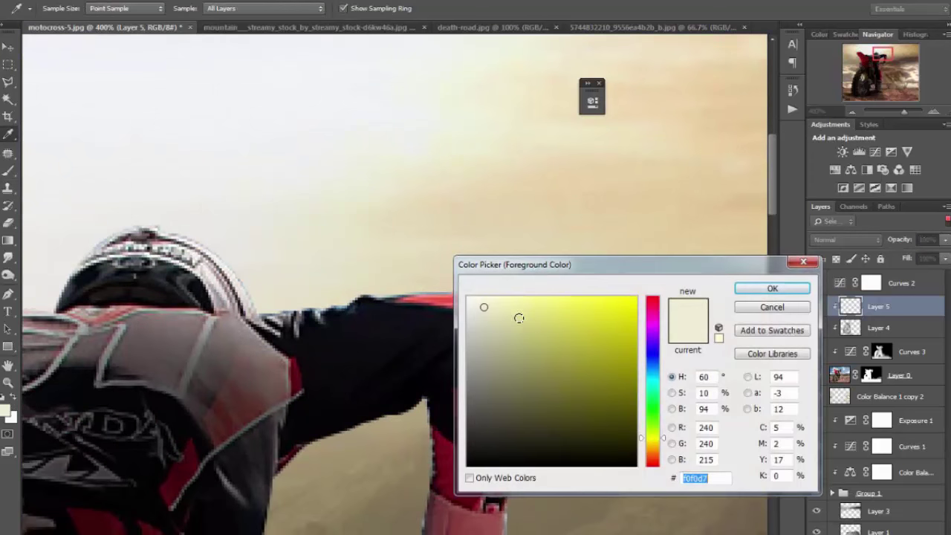
# - Set the foreground to pale cream #f0f0d7 and the brush opacity to 42%
pyautogui.click(652, 449)
pyautogui.moveTo(557, 304); pyautogui.dragTo(526, 297)
pyautogui.click(772, 288)
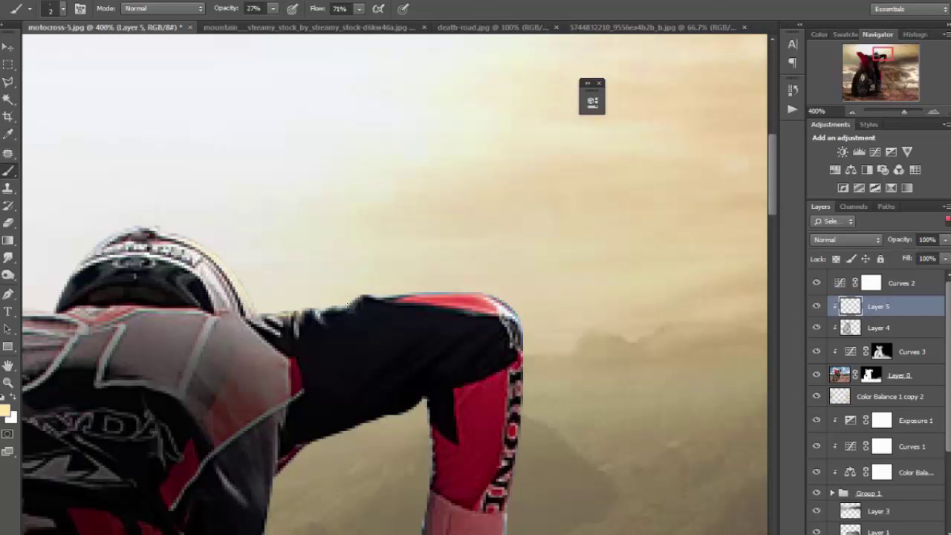
pyautogui.press('4')
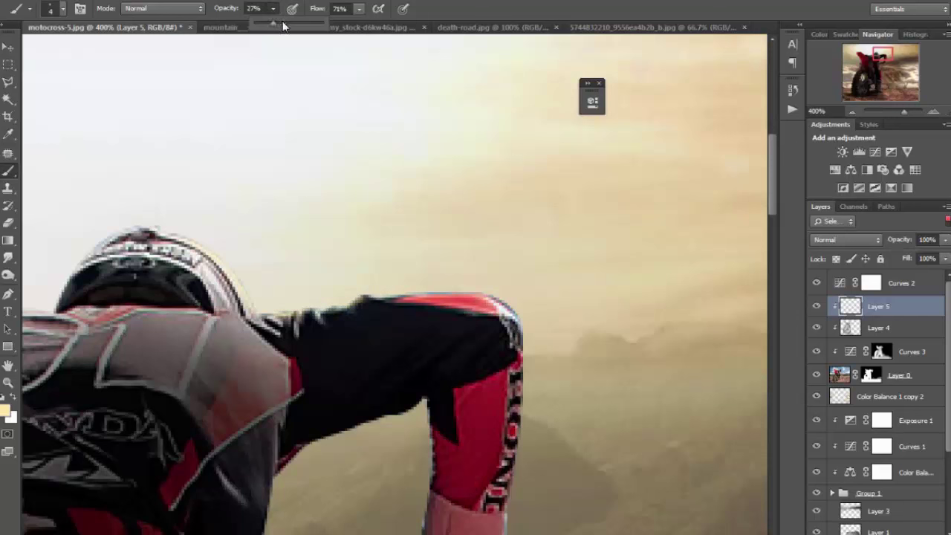
pyautogui.press('2')
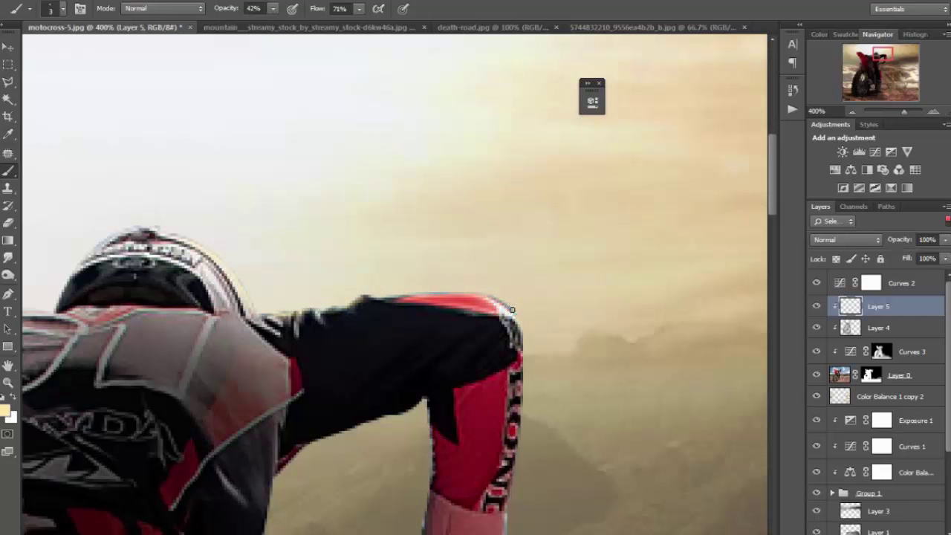
# - Paint rim light along the rider's sleeve, arm, torso and the handlebar's top edge
pyautogui.moveTo(417, 292); pyautogui.dragTo(512, 308)
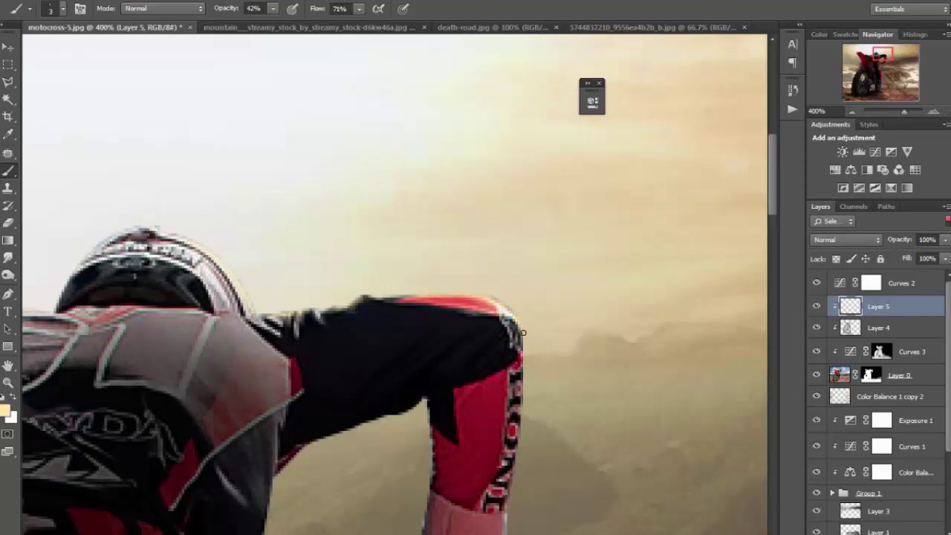
pyautogui.scroll(-5, 296, 318)
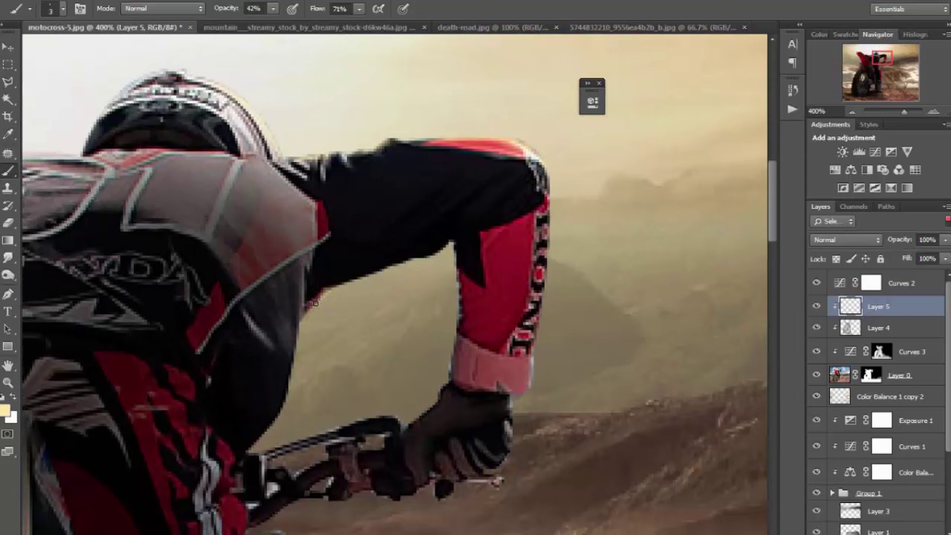
pyautogui.moveTo(299, 320); pyautogui.dragTo(266, 434)
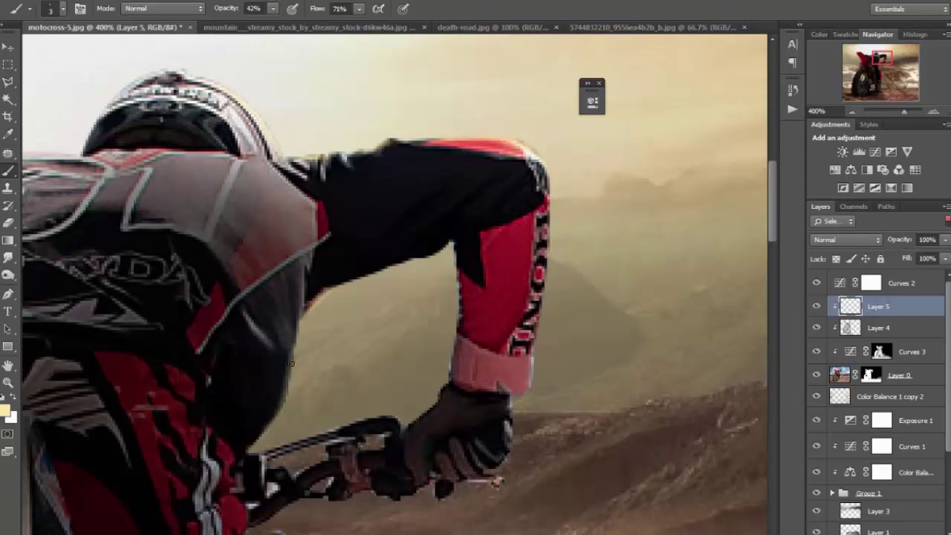
pyautogui.moveTo(299, 321); pyautogui.dragTo(272, 428)
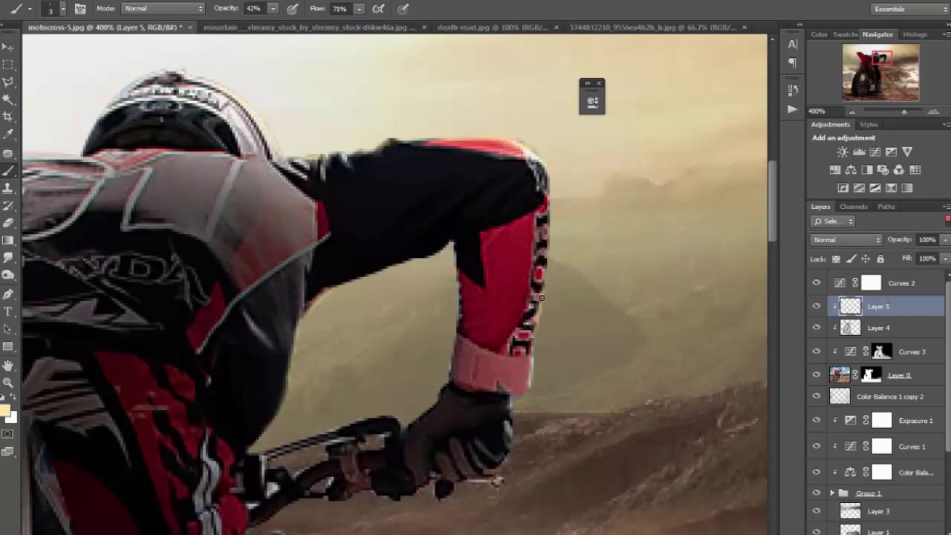
pyautogui.moveTo(540, 298); pyautogui.dragTo(544, 220)
pyautogui.moveTo(453, 252); pyautogui.dragTo(453, 348)
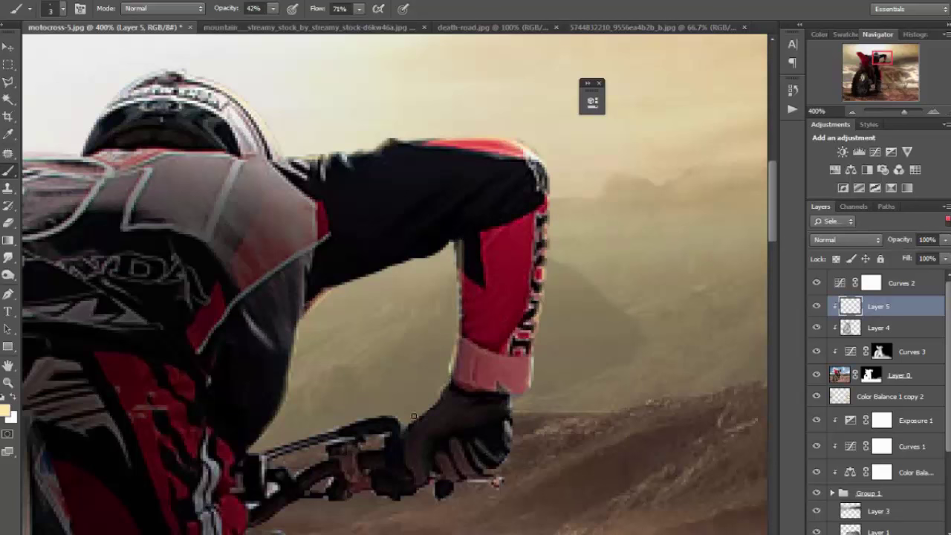
pyautogui.moveTo(242, 443); pyautogui.dragTo(305, 434)
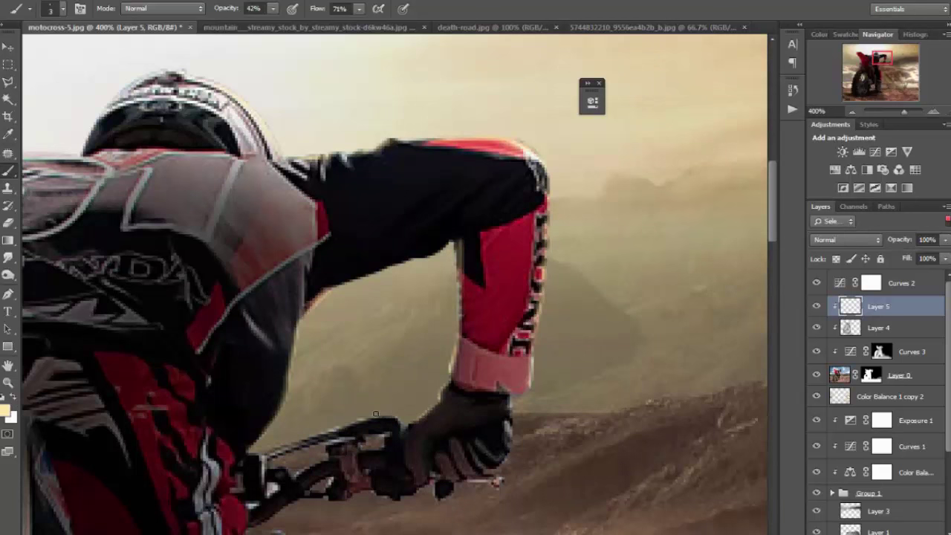
# - Move along the rider's back and waist and lighten the red jersey's edges
pyautogui.moveTo(395, 413); pyautogui.dragTo(504, 323)
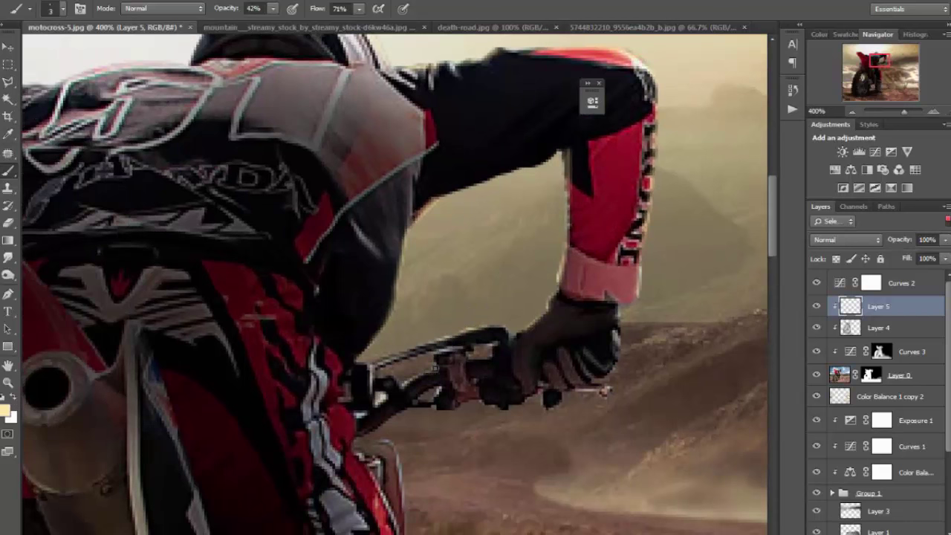
pyautogui.moveTo(436, 366); pyautogui.dragTo(681, 359)
pyautogui.moveTo(117, 76); pyautogui.dragTo(243, 231)
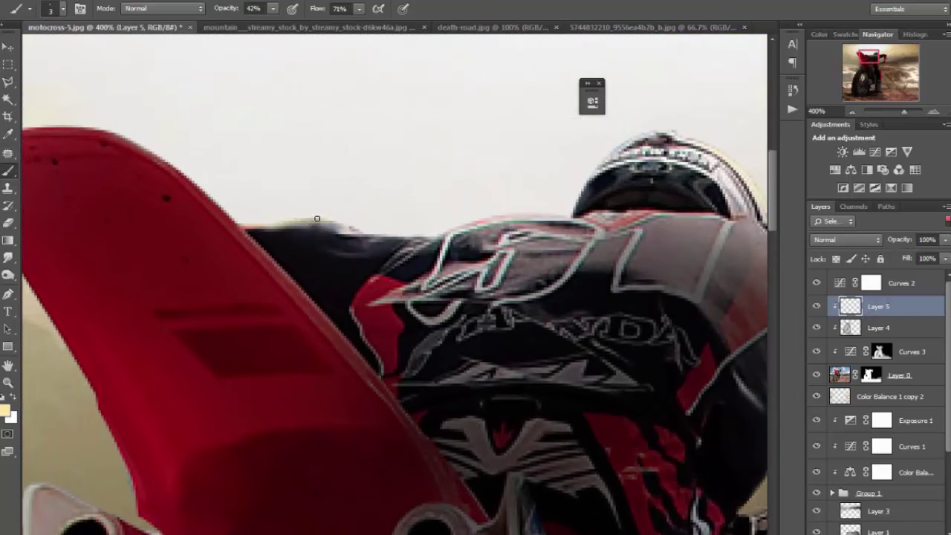
pyautogui.moveTo(569, 506); pyautogui.dragTo(414, 265)
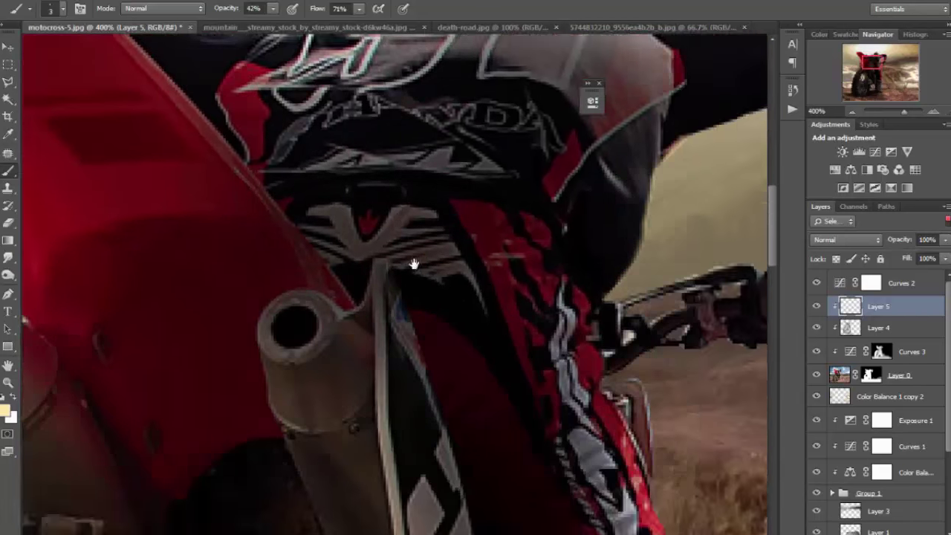
pyautogui.moveTo(614, 353); pyautogui.dragTo(399, 304)
pyautogui.moveTo(413, 404); pyautogui.dragTo(365, 304)
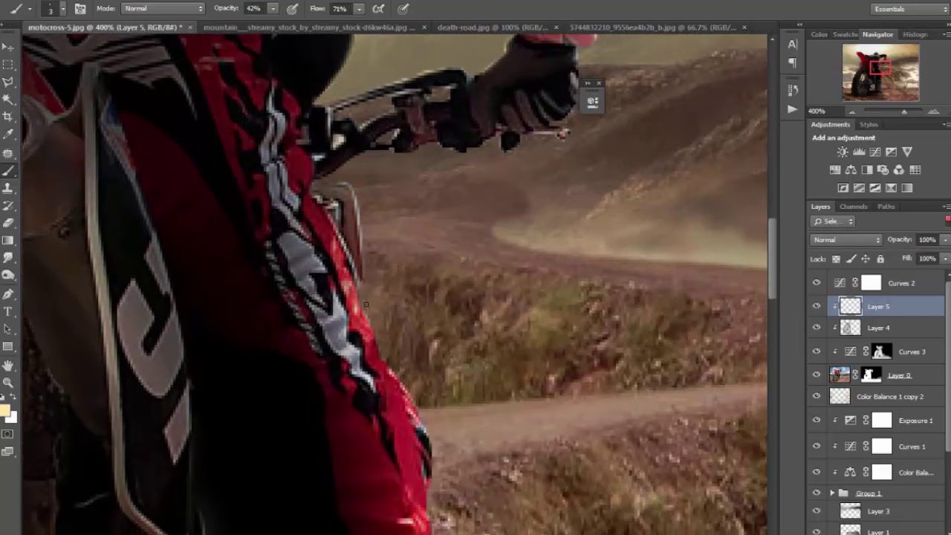
pyautogui.moveTo(394, 370)
pyautogui.mouseDown()
pyautogui.moveTo(427, 456)
pyautogui.moveTo(378, 280)
pyautogui.moveTo(376, 360)
pyautogui.mouseUp()
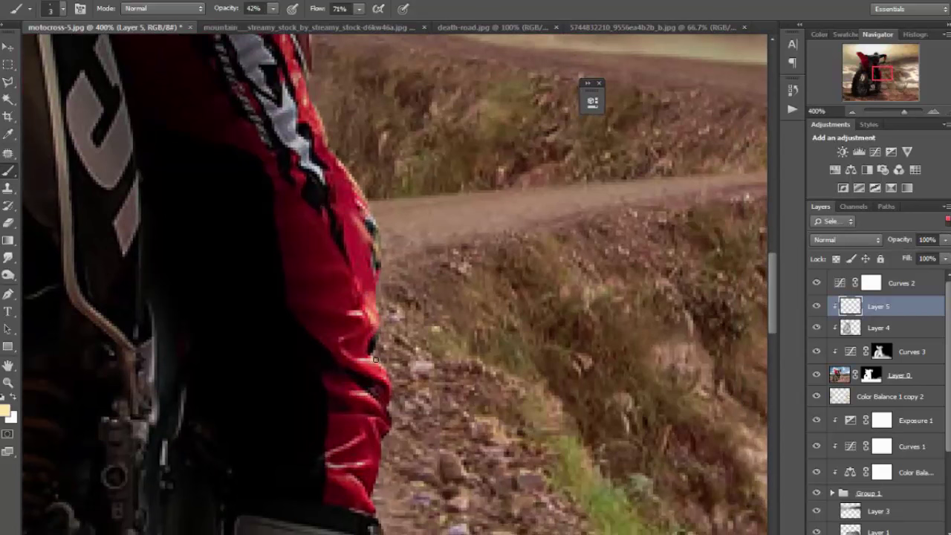
pyautogui.moveTo(371, 491); pyautogui.dragTo(381, 448)
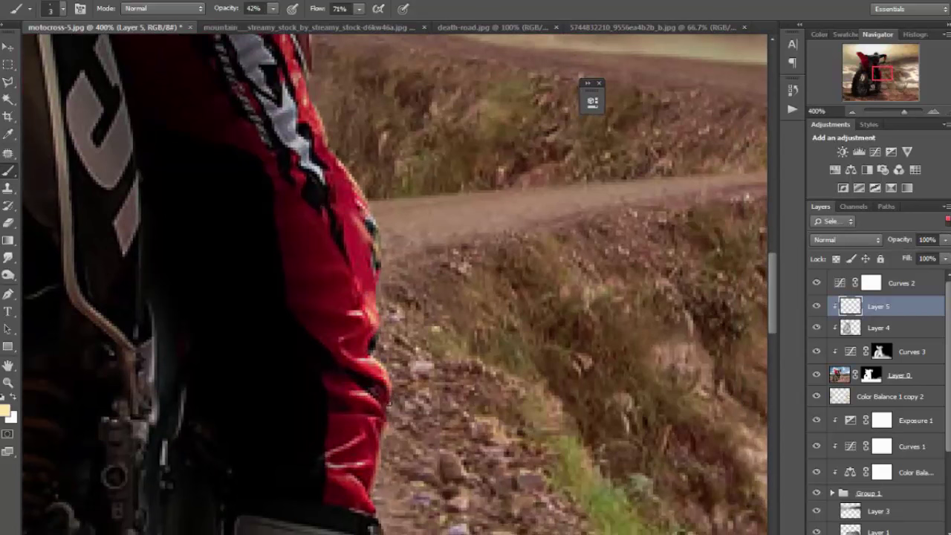
# - Brighten the jersey's right edge lower down and the railing's top edge, then return to 100% zoom
pyautogui.moveTo(387, 405); pyautogui.dragTo(376, 275)
pyautogui.moveTo(383, 485); pyautogui.dragTo(379, 392)
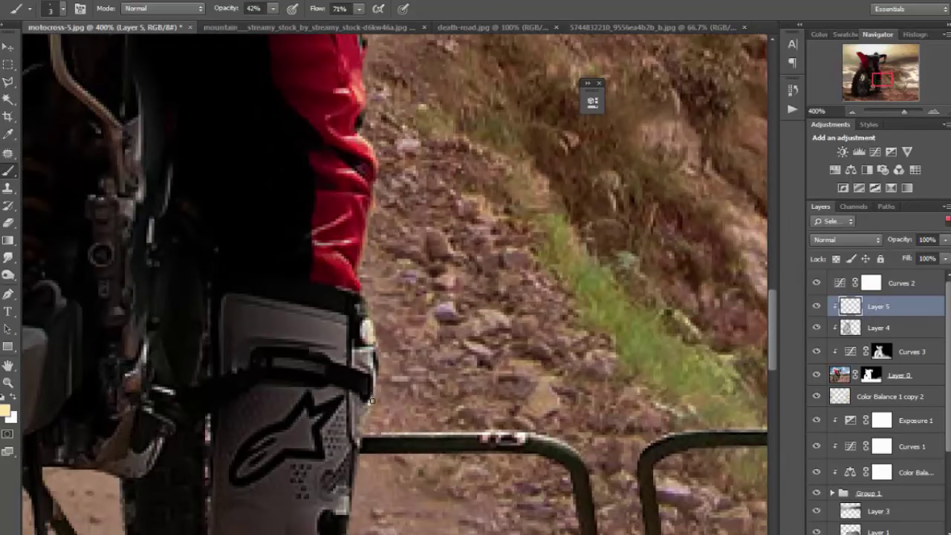
pyautogui.moveTo(371, 431); pyautogui.dragTo(365, 309)
pyautogui.moveTo(466, 413); pyautogui.dragTo(461, 338)
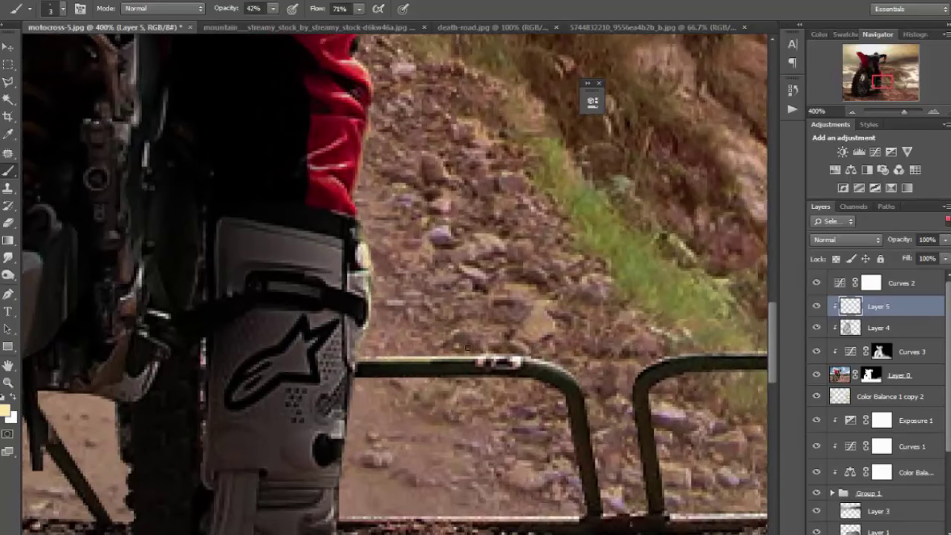
pyautogui.moveTo(523, 356)
pyautogui.mouseDown()
pyautogui.moveTo(498, 343)
pyautogui.moveTo(425, 340)
pyautogui.mouseUp()
pyautogui.moveTo(646, 339); pyautogui.dragTo(503, 323)
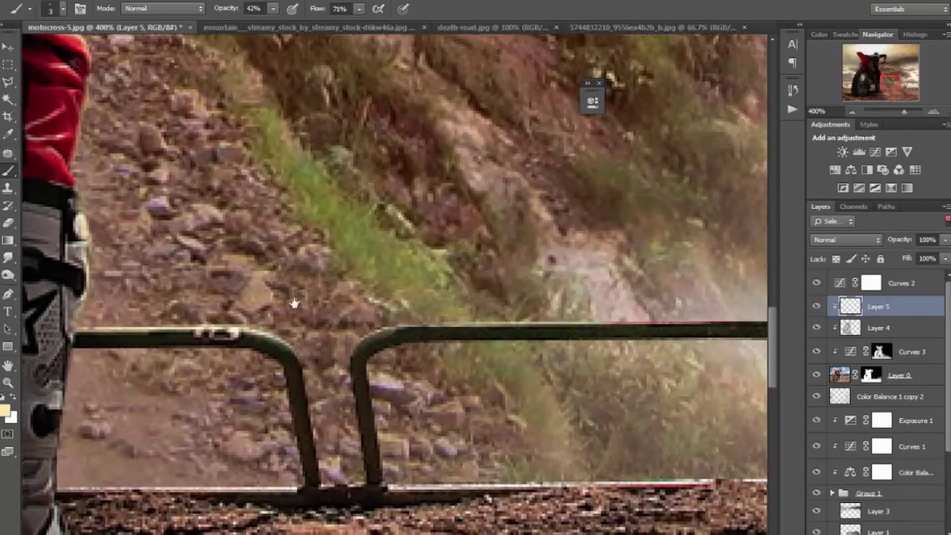
pyautogui.moveTo(69, 318); pyautogui.dragTo(199, 333)
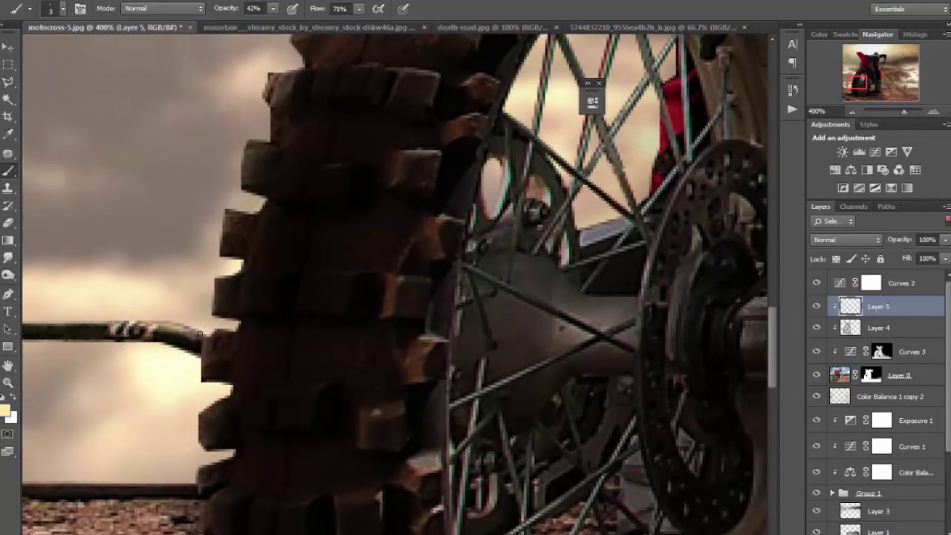
pyautogui.hotkey('ctrl', '1')
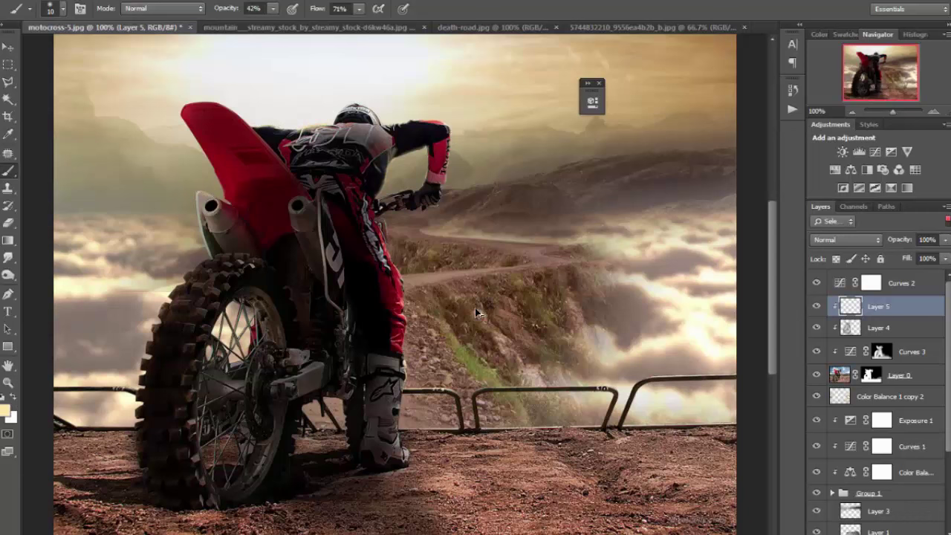
# - Zoom out to fit and toggle layer visibility to compare the shading before and after
pyautogui.hotkey('ctrl', '-')
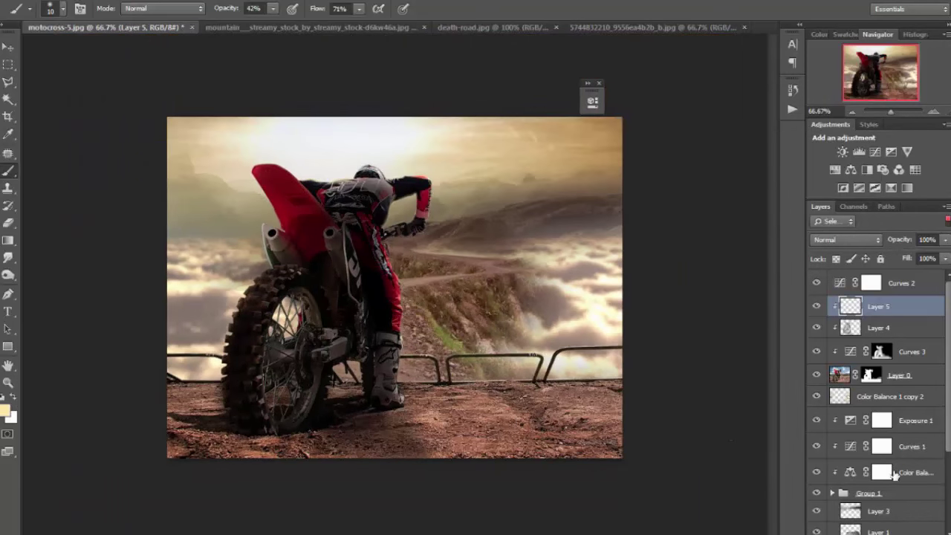
pyautogui.click(816, 395)
pyautogui.click(816, 396)
pyautogui.click(816, 351)
pyautogui.click(816, 352)
pyautogui.click(820, 329)
pyautogui.click(817, 328)
# - Add Layer 6 above Layer 4 and paint the bottom ground strip black at 18% opacity
pyautogui.click(847, 331)
pyautogui.hotkey('ctrl', 'shift', 'alt', 'n')
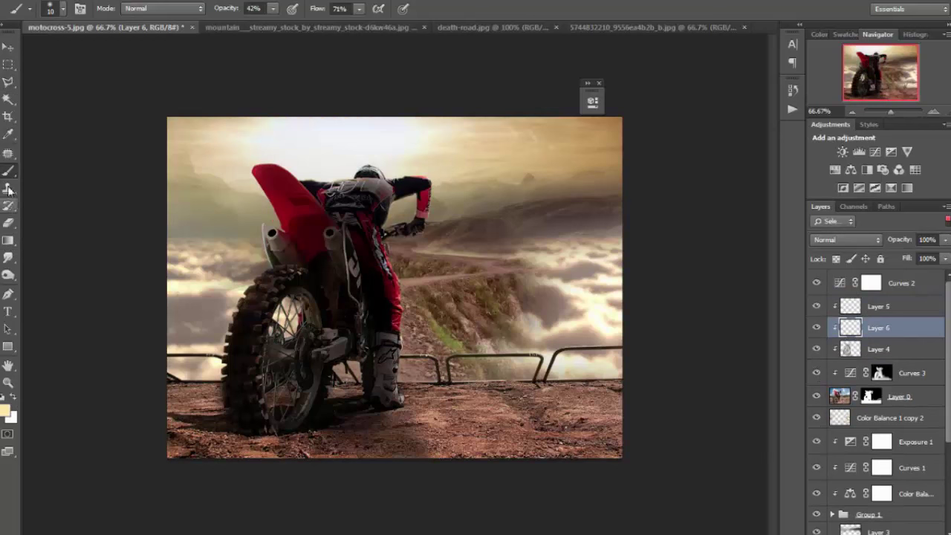
pyautogui.click(6, 410)
pyautogui.click(802, 289)
pyautogui.press('b')
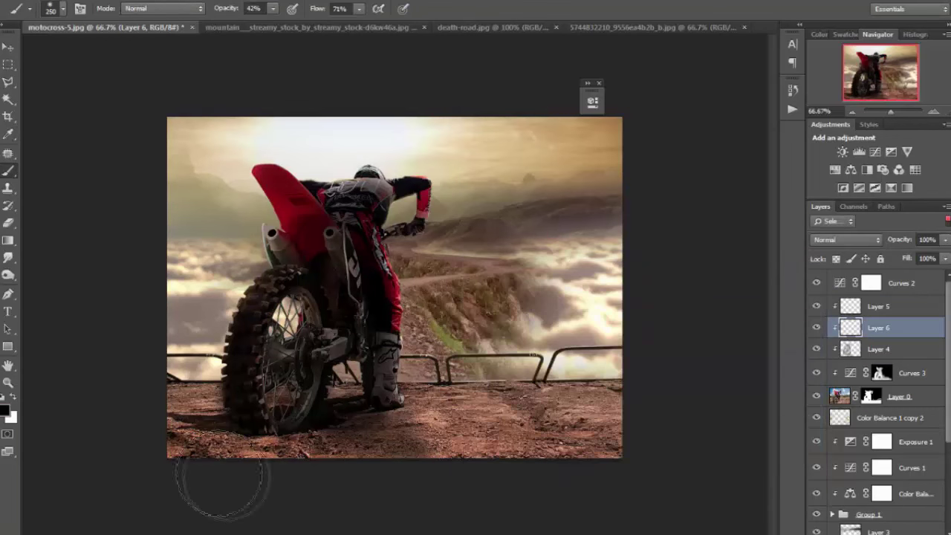
pyautogui.moveTo(186, 438)
pyautogui.mouseDown()
pyautogui.moveTo(509, 456)
pyautogui.moveTo(372, 478)
pyautogui.mouseUp()
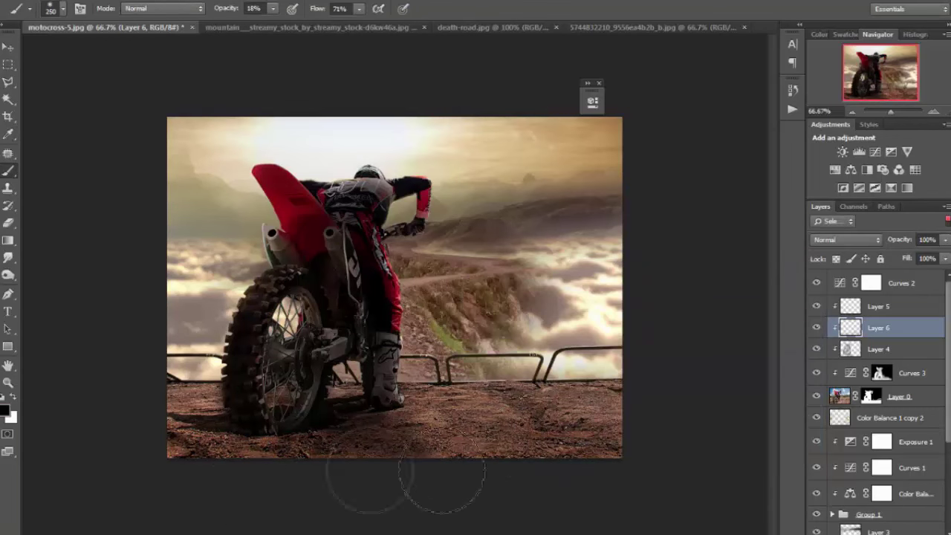
pyautogui.scroll(-5, 939, 425)
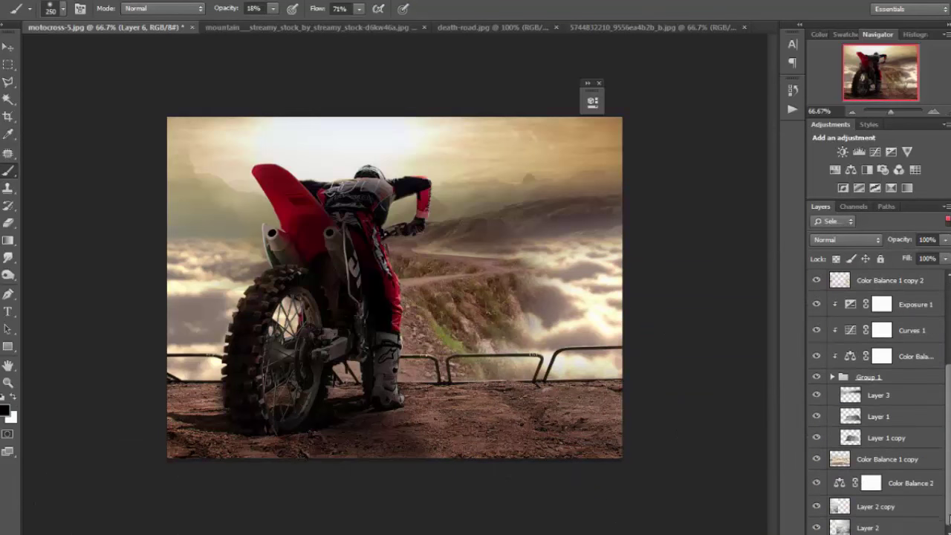
# - Add clipped Layer 7 above Group 1, darken the cliff and clouds in black, then add a layer above Curves 2
pyautogui.click(905, 382)
pyautogui.hotkey('ctrl', 'shift', 'alt', 'n')
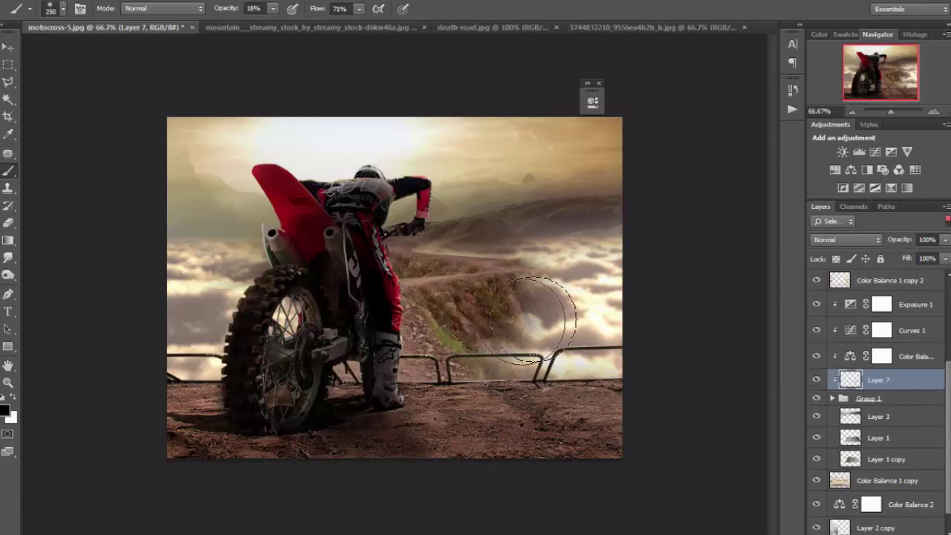
pyautogui.press('[')
pyautogui.press('[')
pyautogui.press('[')
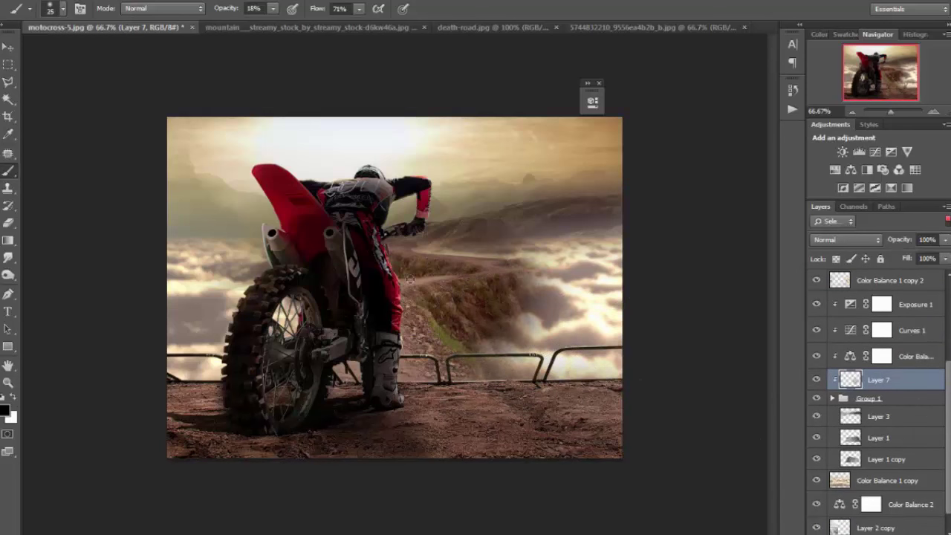
pyautogui.press(']')
pyautogui.press(']')
pyautogui.press(']')
pyautogui.moveTo(447, 303)
pyautogui.mouseDown()
pyautogui.moveTo(512, 347)
pyautogui.moveTo(536, 284)
pyautogui.mouseUp()
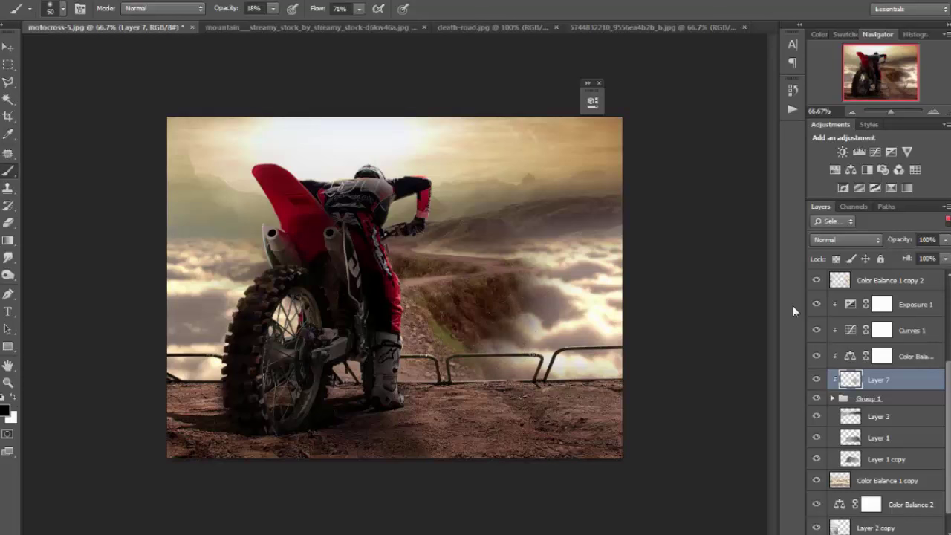
pyautogui.press(']')
pyautogui.press(']')
pyautogui.press(']')
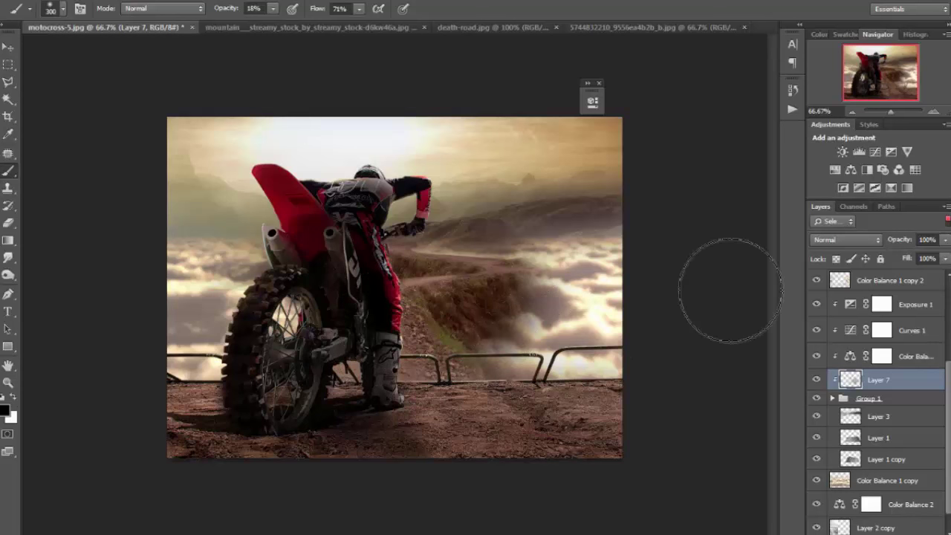
pyautogui.scroll(3, 876, 401)
pyautogui.click(927, 288)
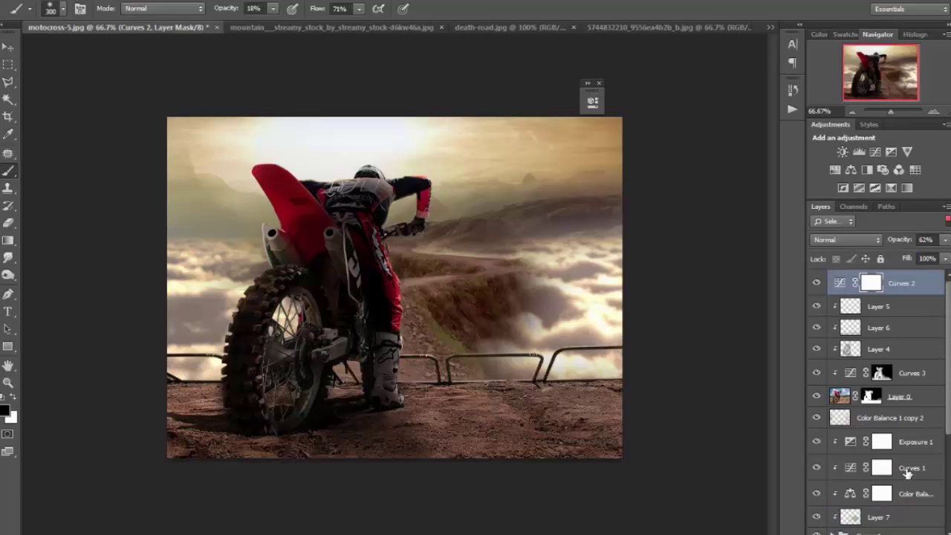
pyautogui.hotkey('ctrl', 'shift', 'alt', 'n')
# - Merge the visible scene into Layer 8 and, in Camera Raw, raise exposure, shadows, blacks and clarity
pyautogui.hotkey('ctrl', 'shift', 'alt', 'e')
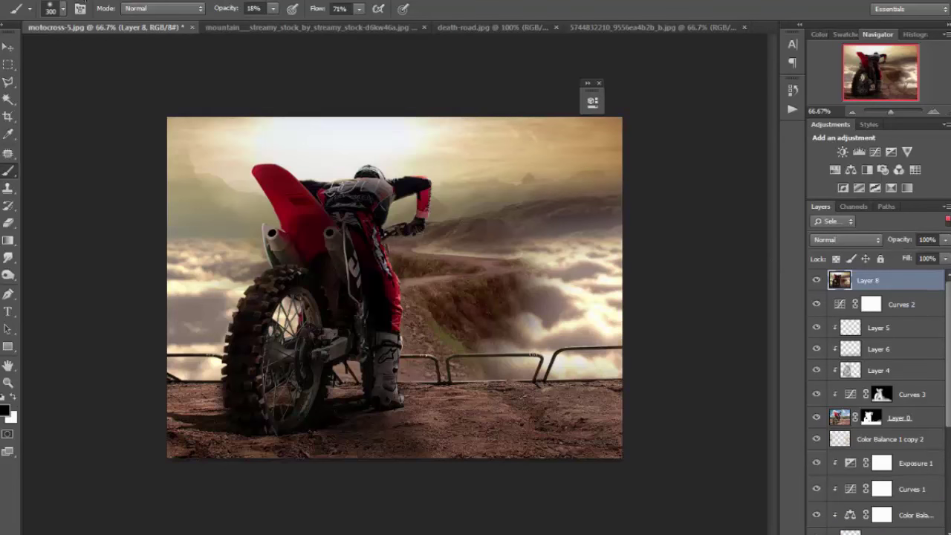
pyautogui.click(82, 0)
pyautogui.click(241, 65)
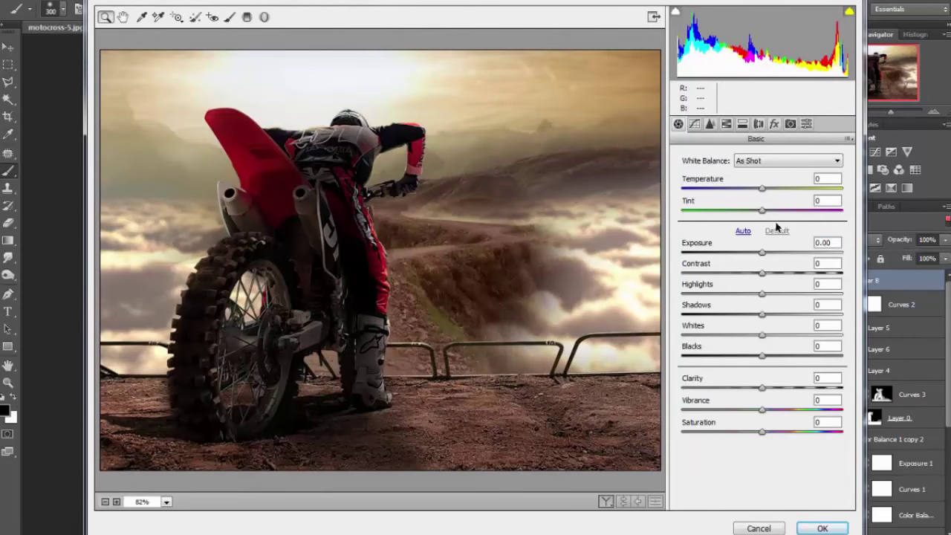
pyautogui.moveTo(761, 253); pyautogui.dragTo(764, 252)
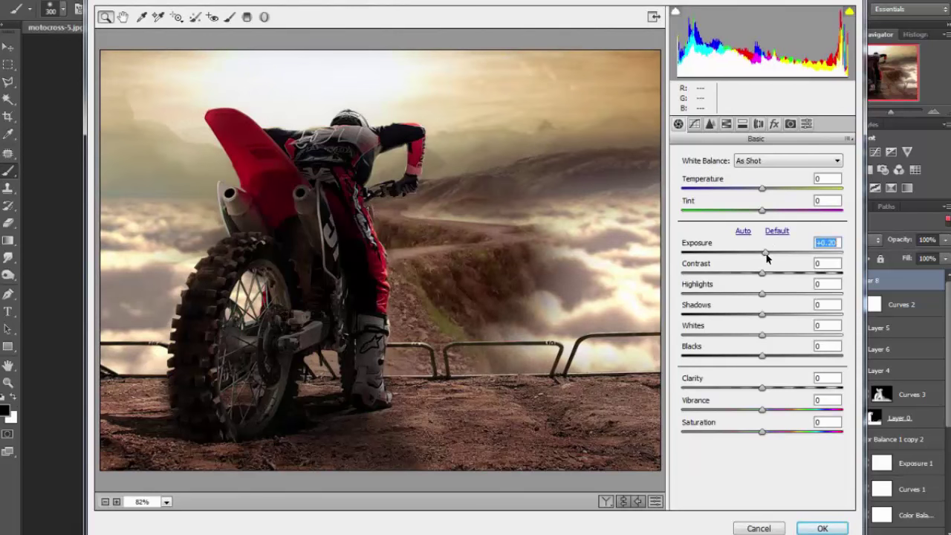
pyautogui.moveTo(761, 315); pyautogui.dragTo(800, 314)
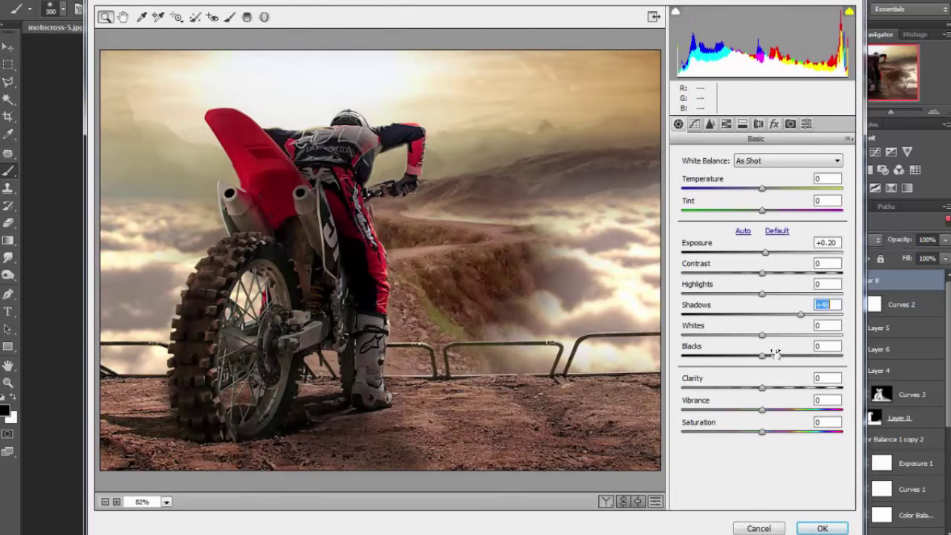
pyautogui.moveTo(762, 356)
pyautogui.mouseDown()
pyautogui.moveTo(790, 356)
pyautogui.moveTo(753, 356)
pyautogui.moveTo(765, 335)
pyautogui.moveTo(813, 315)
pyautogui.mouseUp()
pyautogui.moveTo(753, 356); pyautogui.dragTo(768, 386)
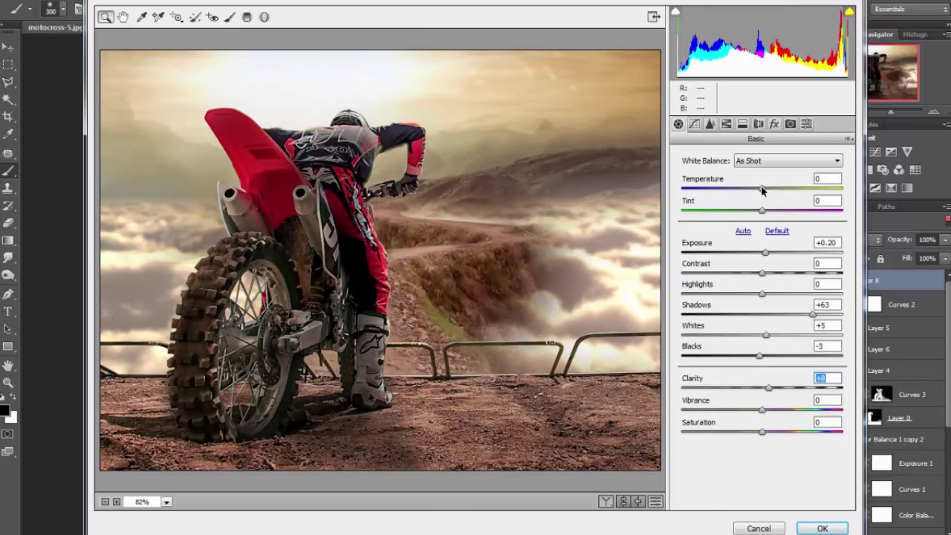
# - Warm the temperature, lower vibrance slightly, adjust blacks and whites, and ease the shadows back down
pyautogui.moveTo(761, 188); pyautogui.dragTo(768, 192)
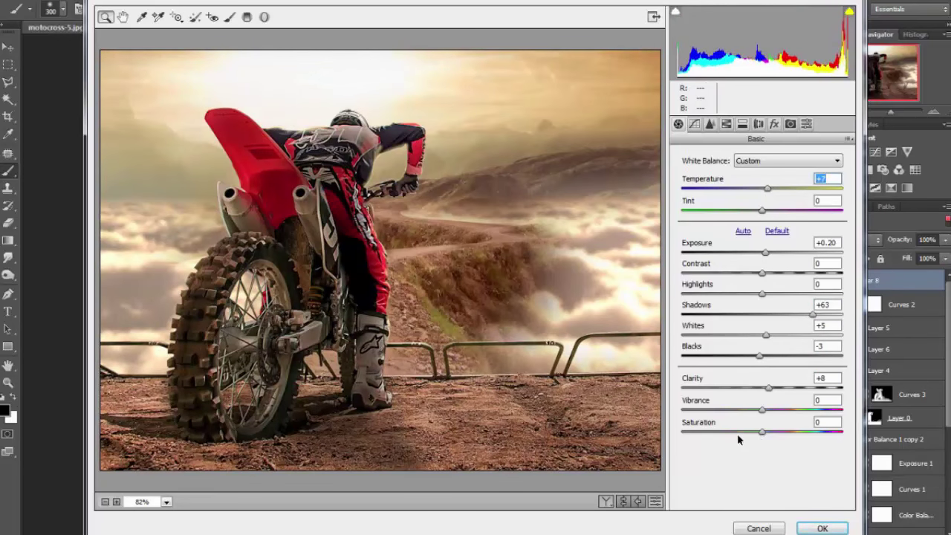
pyautogui.moveTo(760, 431)
pyautogui.mouseDown()
pyautogui.moveTo(743, 431)
pyautogui.moveTo(763, 431)
pyautogui.moveTo(753, 409)
pyautogui.moveTo(761, 412)
pyautogui.mouseUp()
pyautogui.moveTo(760, 355)
pyautogui.mouseDown()
pyautogui.moveTo(800, 356)
pyautogui.moveTo(778, 335)
pyautogui.moveTo(753, 346)
pyautogui.mouseUp()
pyautogui.moveTo(812, 315); pyautogui.dragTo(741, 296)
# - Add a post-crop vignette and a negative-exposure graduated filter darkening the ground below the railing, then apply
pyautogui.click(758, 123)
pyautogui.click(773, 123)
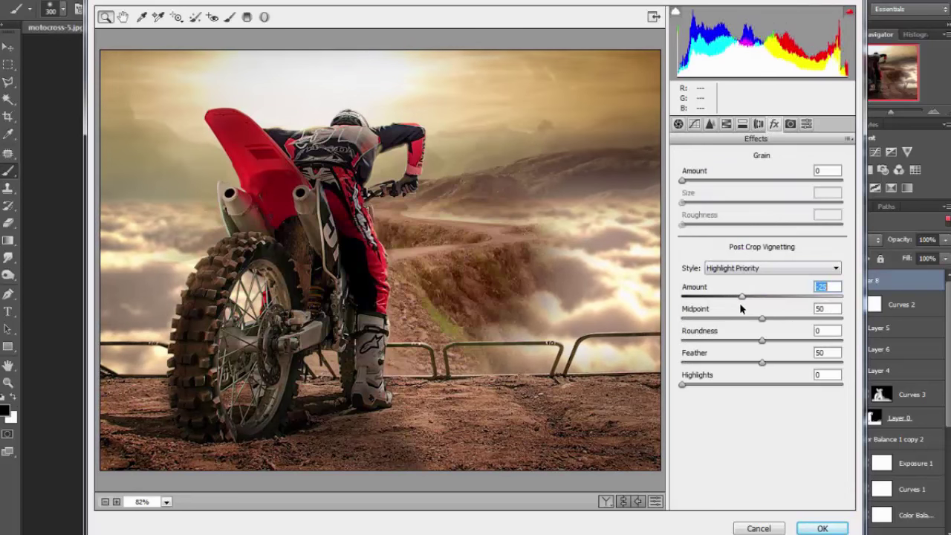
pyautogui.click(246, 17)
pyautogui.moveTo(401, 451); pyautogui.dragTo(415, 65)
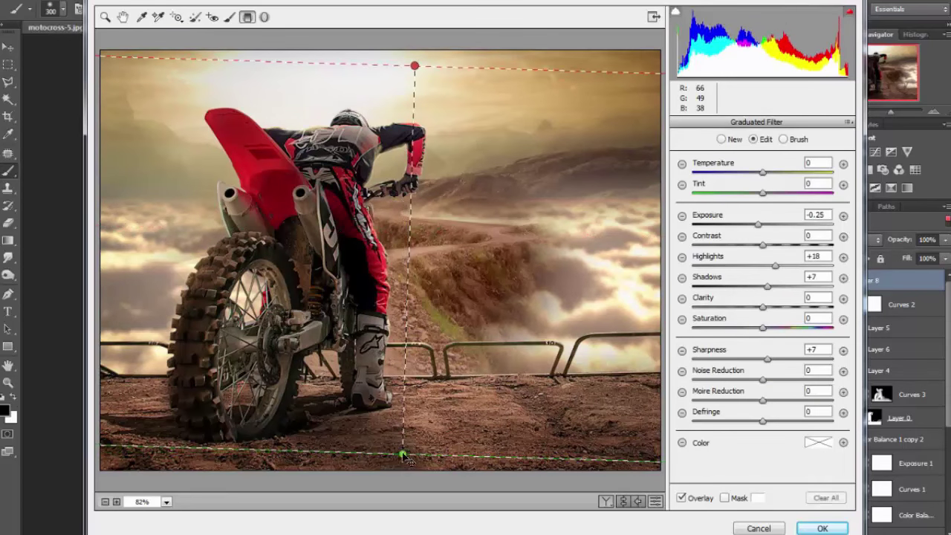
pyautogui.moveTo(401, 451); pyautogui.dragTo(410, 360)
pyautogui.moveTo(756, 223); pyautogui.dragTo(747, 223)
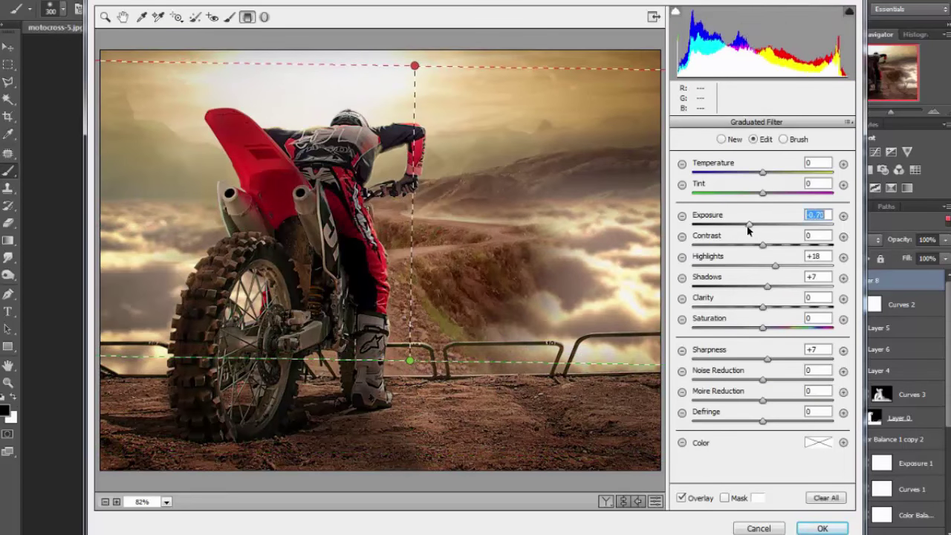
pyautogui.click(822, 528)
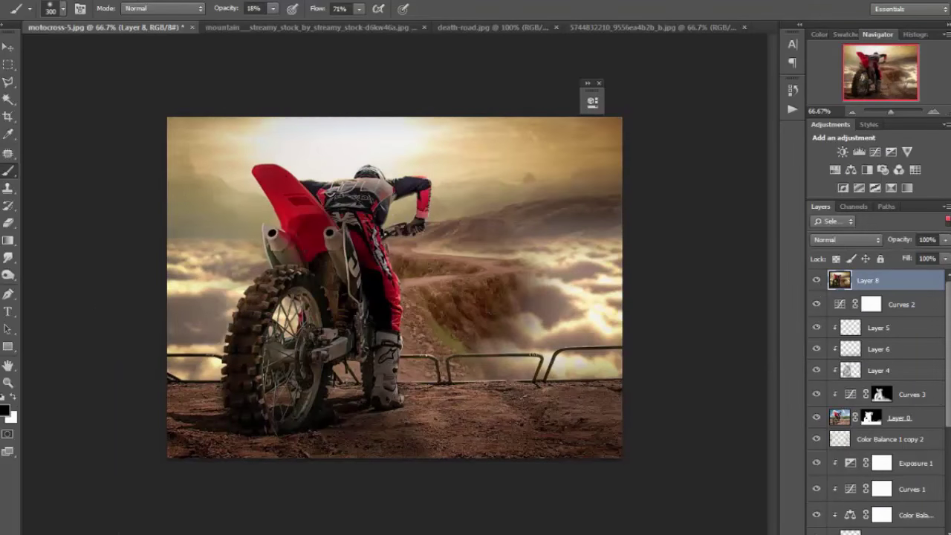
# - Add empty Layer 9 above Layer 8, zoom to 100% on the rider's rear wheel and shrink the brush
pyautogui.hotkey('ctrl', 'shift', 'alt', 'n')
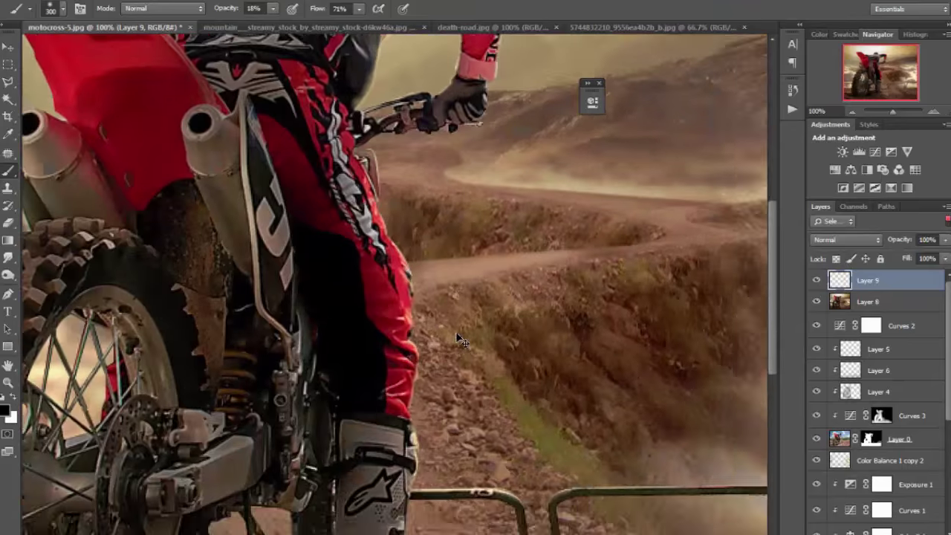
pyautogui.hotkey('ctrl', '+')
pyautogui.hotkey('ctrl', '+')
pyautogui.press('[')
pyautogui.press('[')
pyautogui.press('[')
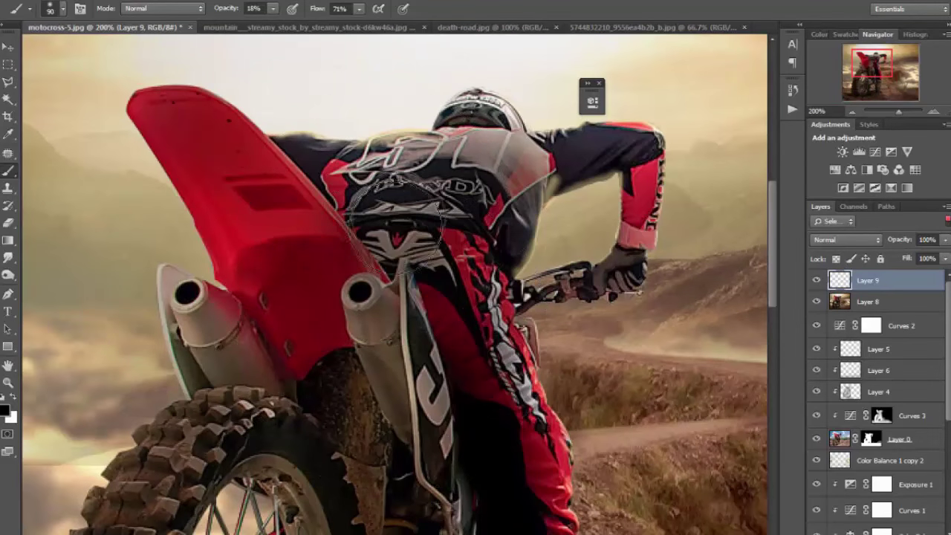
pyautogui.press('[')
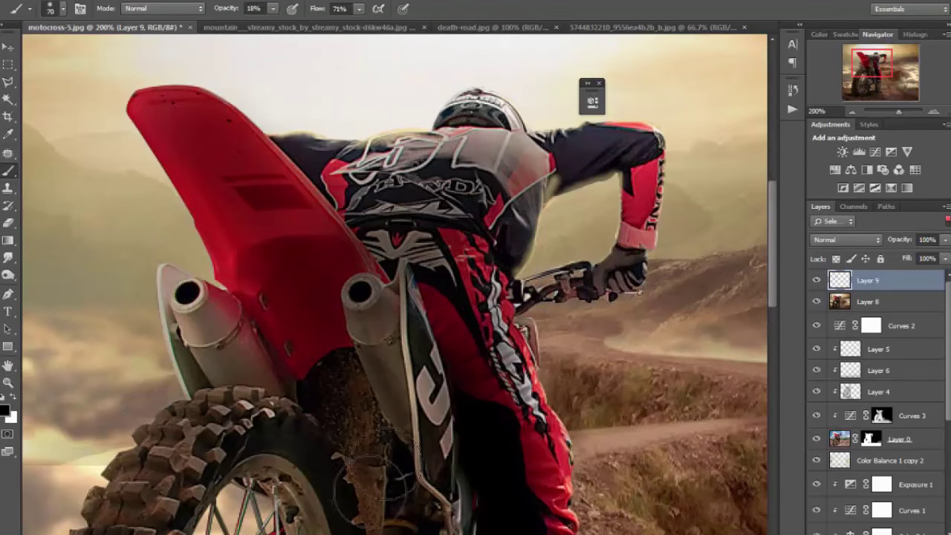
pyautogui.scroll(-5, 342, 312)
pyautogui.moveTo(327, 404); pyautogui.dragTo(372, 308)
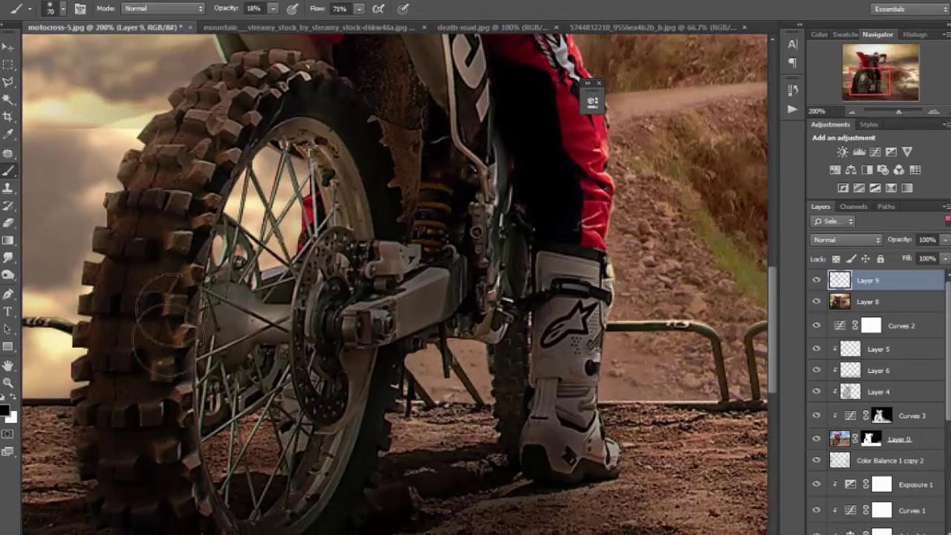
pyautogui.moveTo(380, 220); pyautogui.dragTo(381, 286)
pyautogui.press('[')
pyautogui.press('[')
pyautogui.press('[')
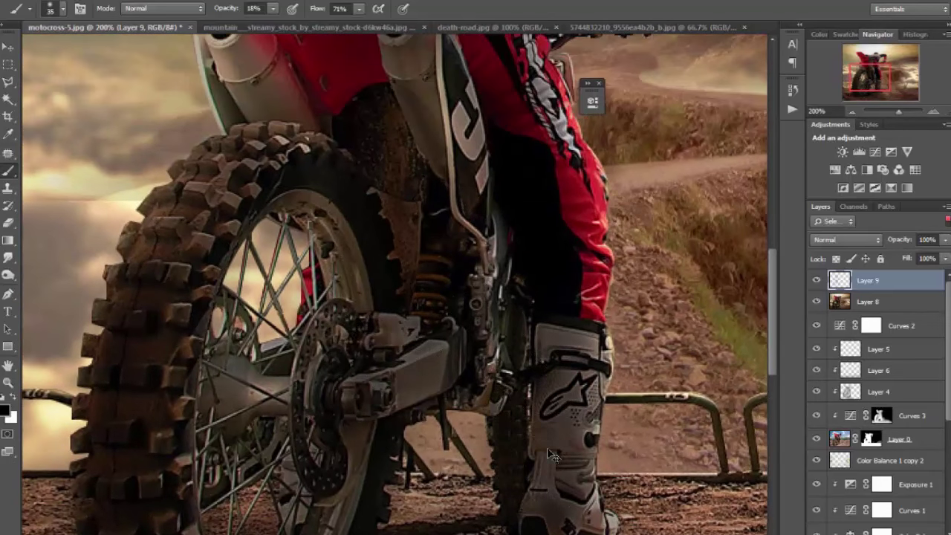
pyautogui.hotkey('ctrl', '0')
pyautogui.hotkey('ctrl', '1')
pyautogui.scroll(2, 224, 338)
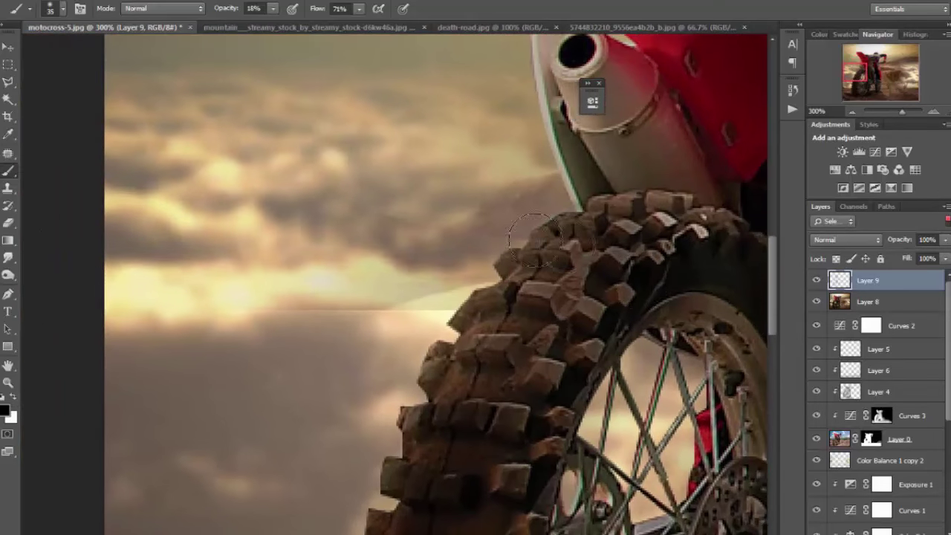
# - Set the Clone Stamp to 49% opacity, try a stroke over the horizon band, and undo it
pyautogui.press('s')
pyautogui.press('4')
pyautogui.press('9')
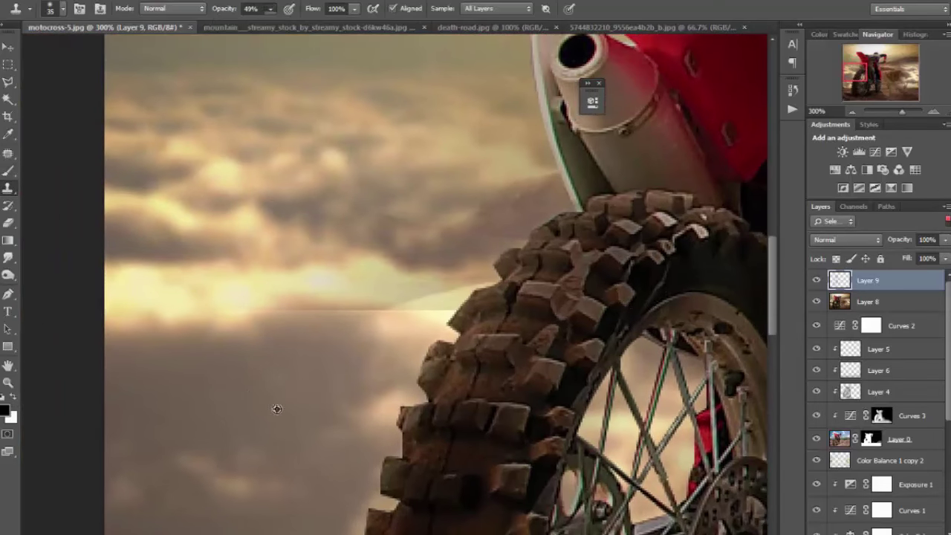
pyautogui.moveTo(333, 316); pyautogui.dragTo(355, 297)
pyautogui.hotkey('ctrl', 'z')
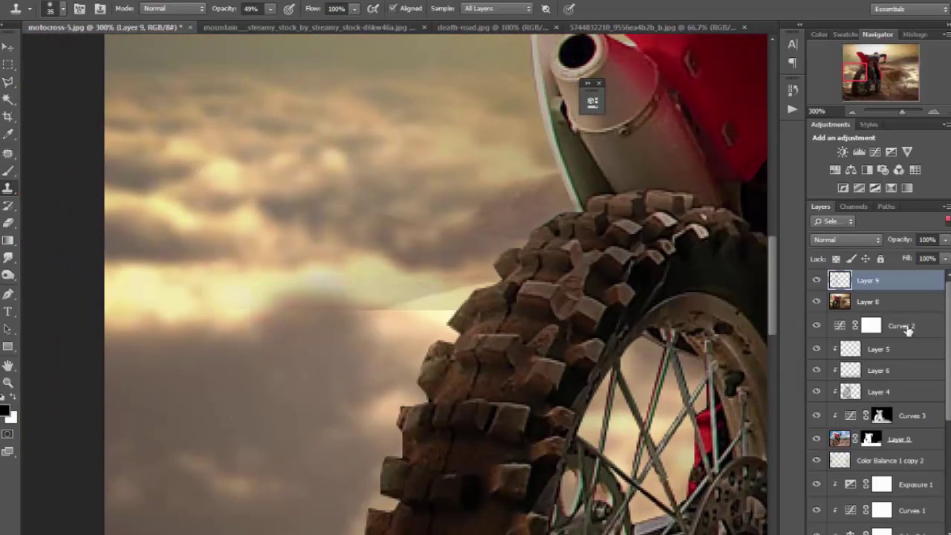
# - On Layer 8, clone cloud texture over the bright horizon band, softening to 11% opacity
pyautogui.hotkey('alt', '[')
pyautogui.moveTo(215, 300); pyautogui.dragTo(277, 301)
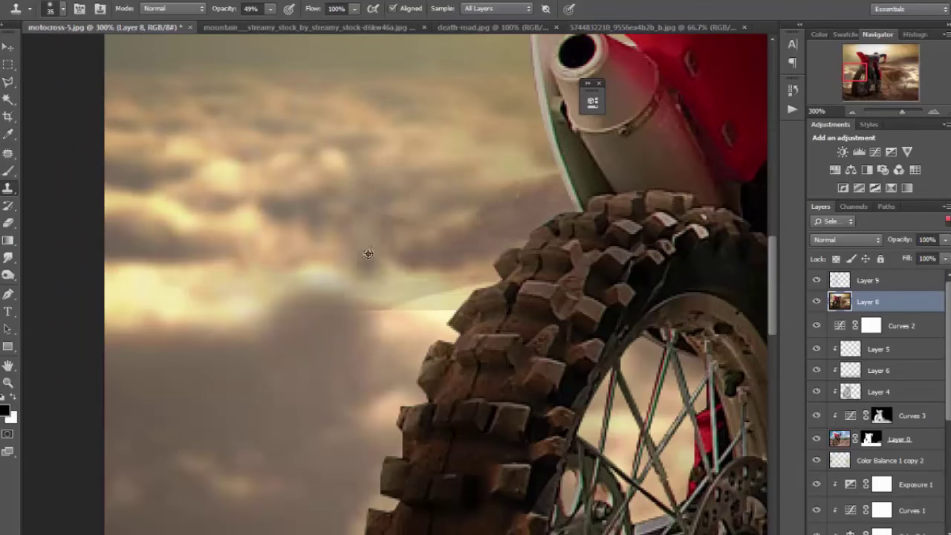
pyautogui.moveTo(329, 314); pyautogui.dragTo(365, 258)
pyautogui.click(245, 26)
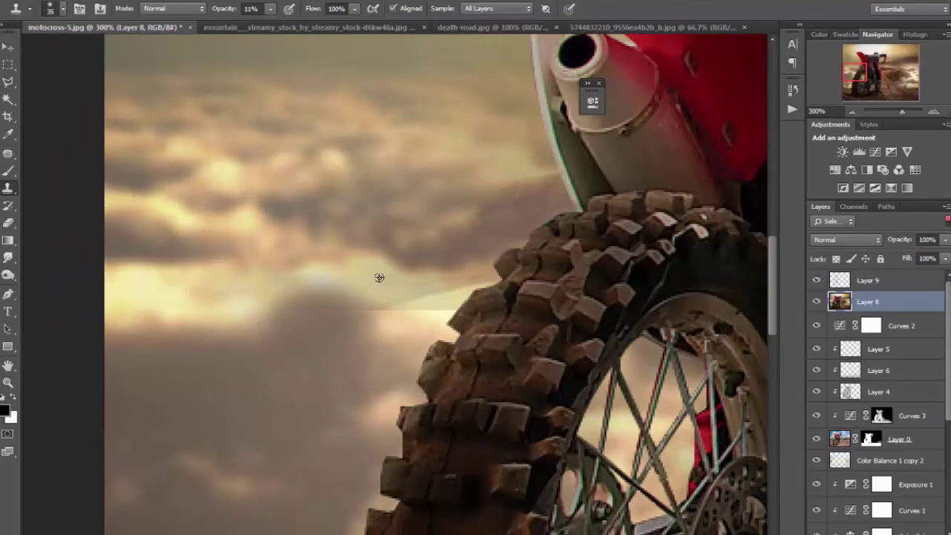
pyautogui.moveTo(403, 296)
pyautogui.mouseDown()
pyautogui.moveTo(376, 317)
pyautogui.moveTo(406, 208)
pyautogui.mouseUp()
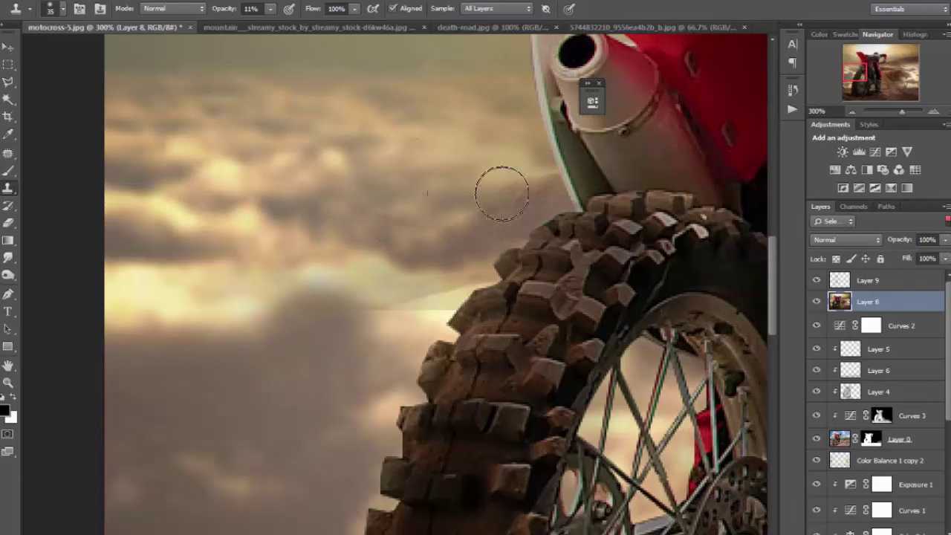
pyautogui.moveTo(407, 208)
pyautogui.mouseDown()
pyautogui.moveTo(282, 310)
pyautogui.moveTo(393, 297)
pyautogui.mouseUp()
# - Try Patch tool selections on the sky near the horizon, deselecting each, then zoom out
pyautogui.click(7, 152)
pyautogui.moveTo(254, 314)
pyautogui.mouseDown()
pyautogui.moveTo(348, 329)
pyautogui.moveTo(295, 275)
pyautogui.moveTo(251, 311)
pyautogui.mouseUp()
pyautogui.hotkey('ctrl', 'd')
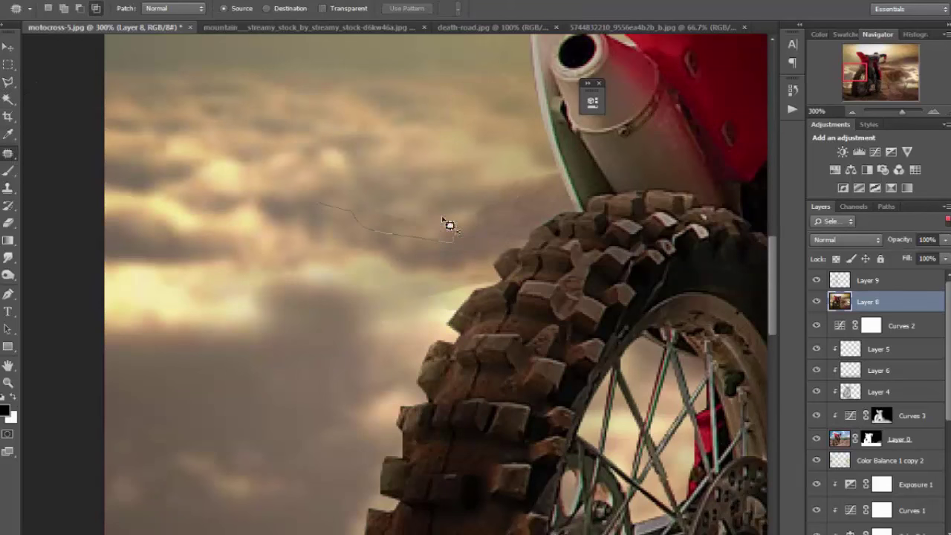
pyautogui.moveTo(402, 182)
pyautogui.mouseDown()
pyautogui.moveTo(361, 185)
pyautogui.moveTo(401, 211)
pyautogui.mouseUp()
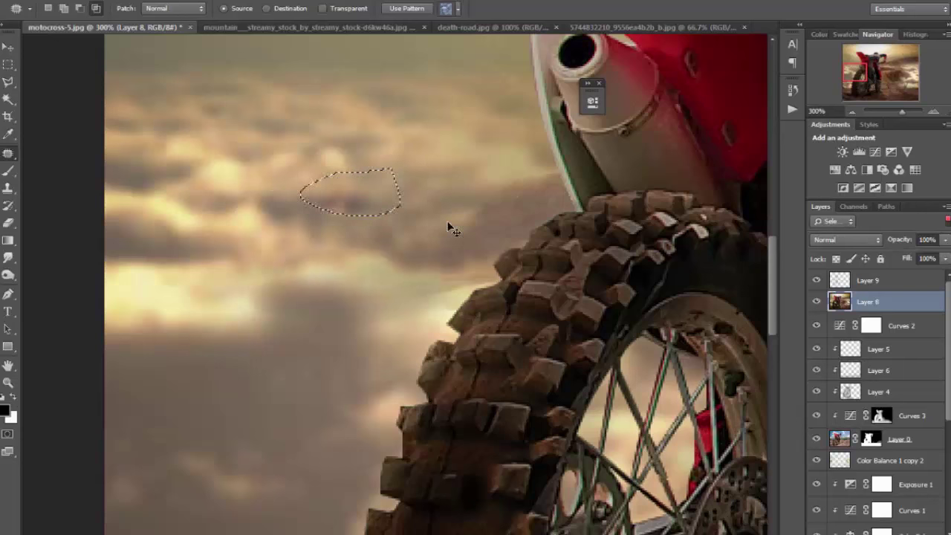
pyautogui.hotkey('ctrl', 'd')
pyautogui.hotkey('ctrl', '-')
pyautogui.hotkey('ctrl', '-')
pyautogui.hotkey('ctrl', '-')
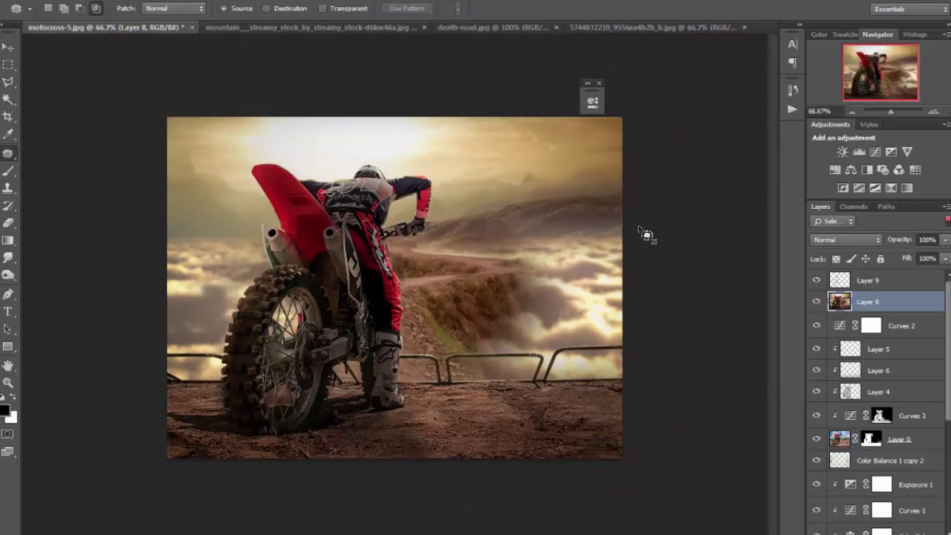